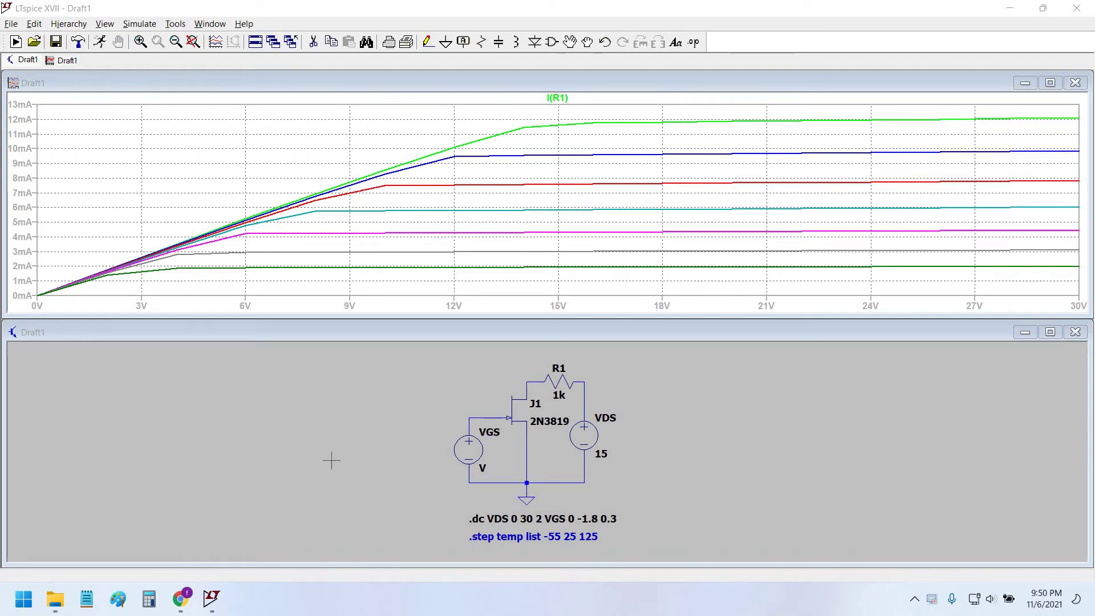
Step: Close the I(R1) waveform plot and delete the .dc sweep directive from the schematic
click(318, 464)
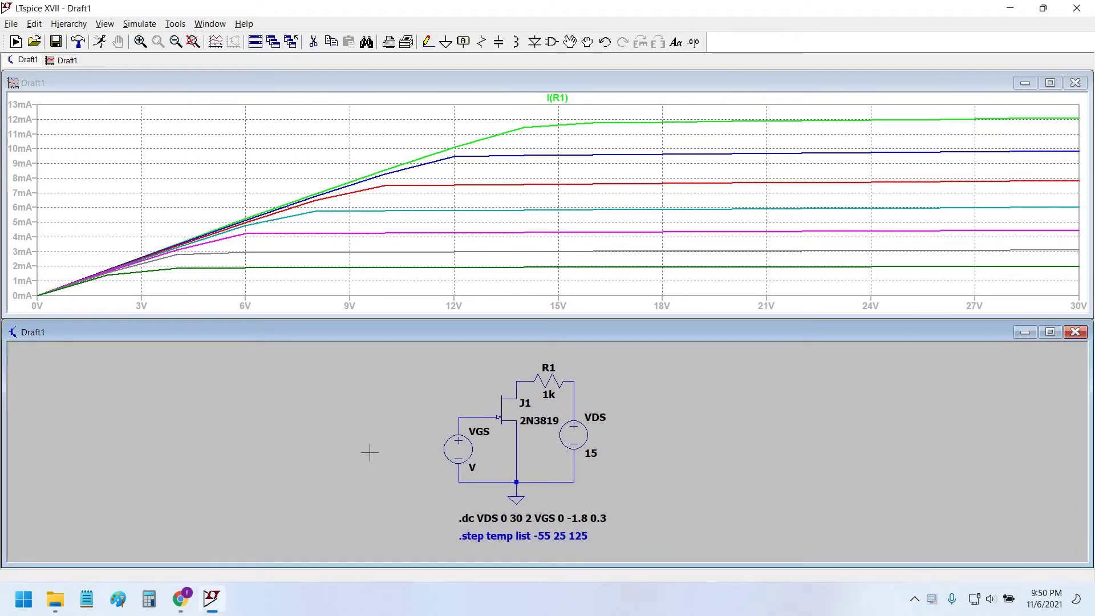
click(1074, 82)
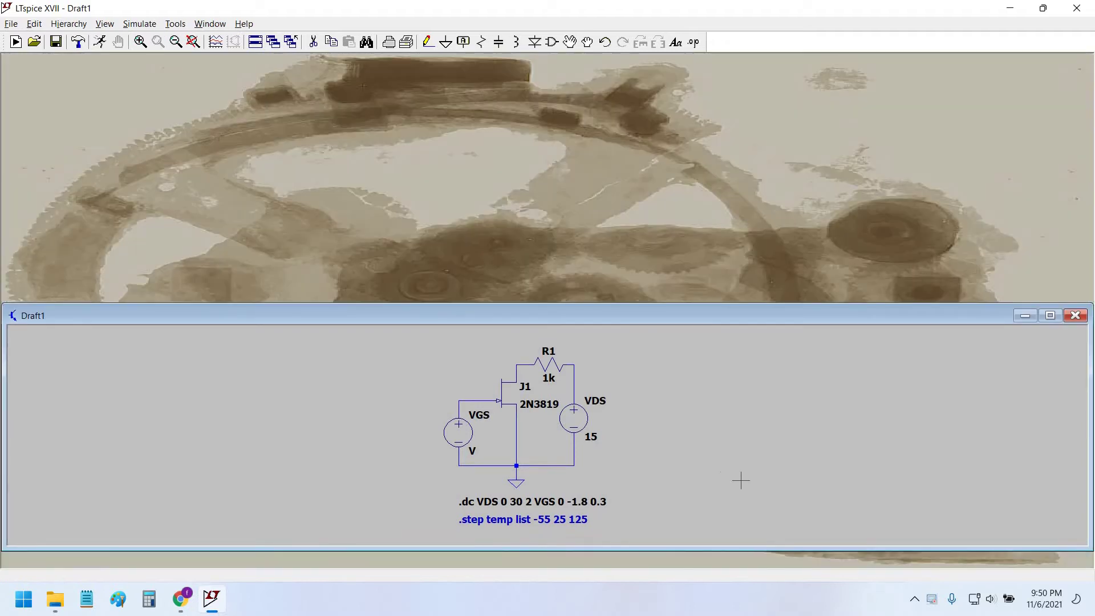
drag(531, 512, 545, 516)
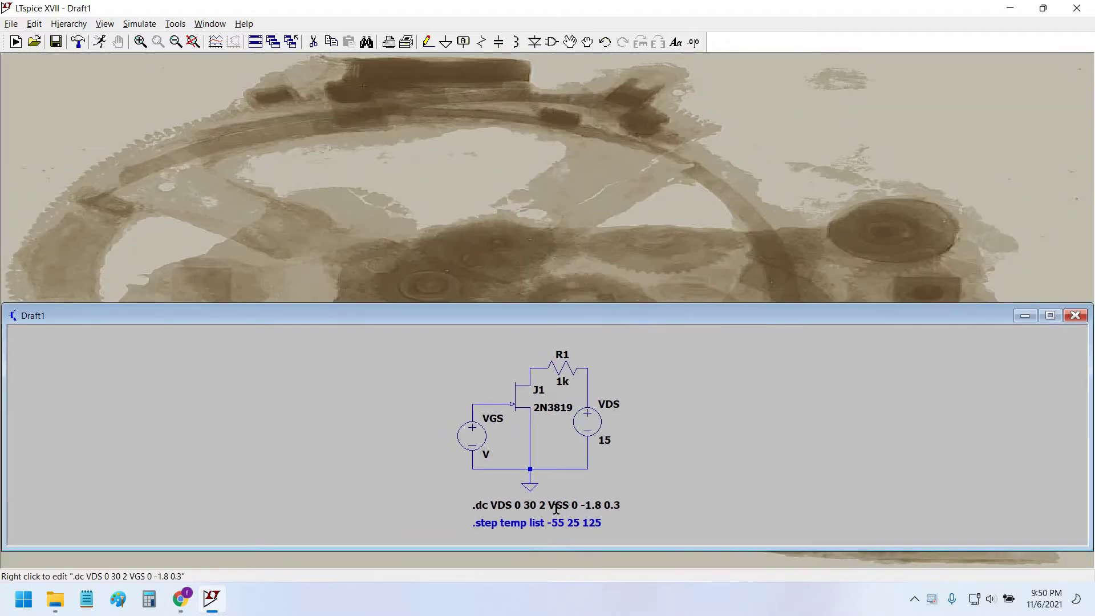
key(Delete)
click(614, 506)
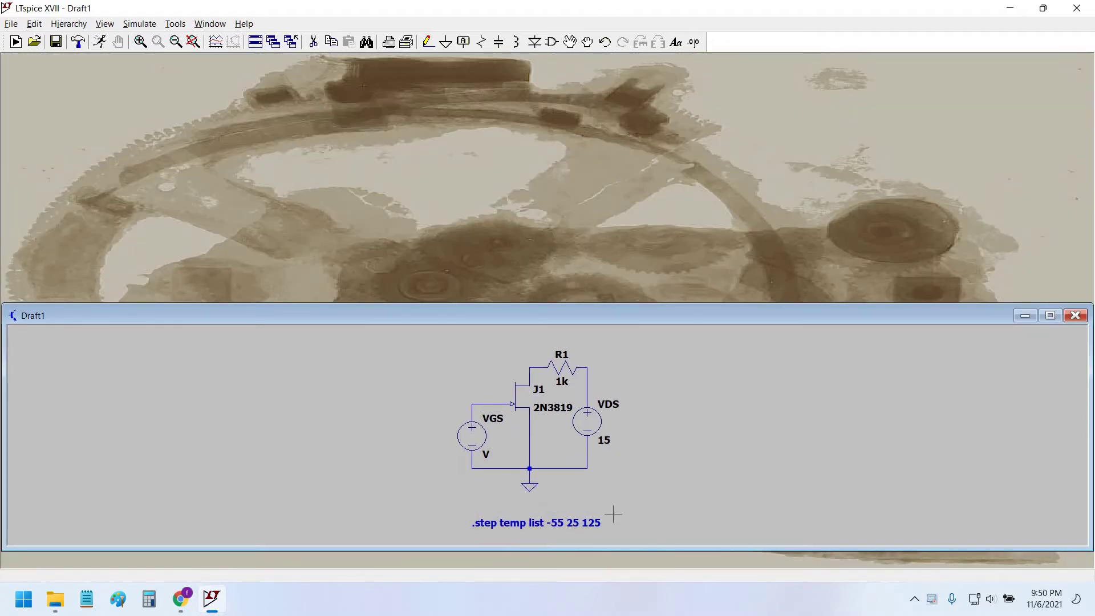
drag(663, 485, 662, 487)
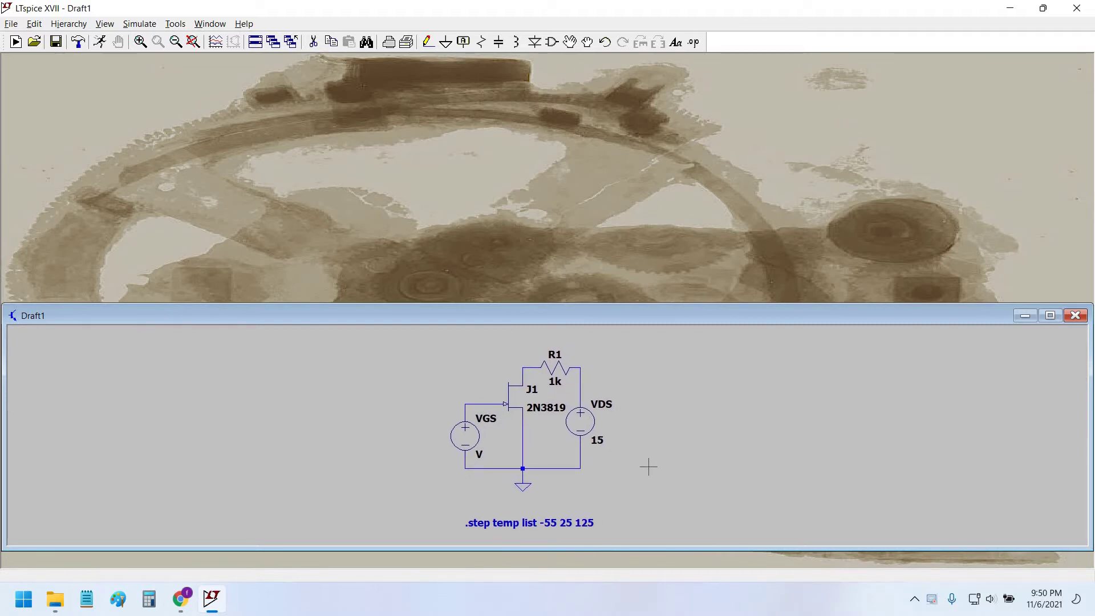
drag(650, 462, 659, 461)
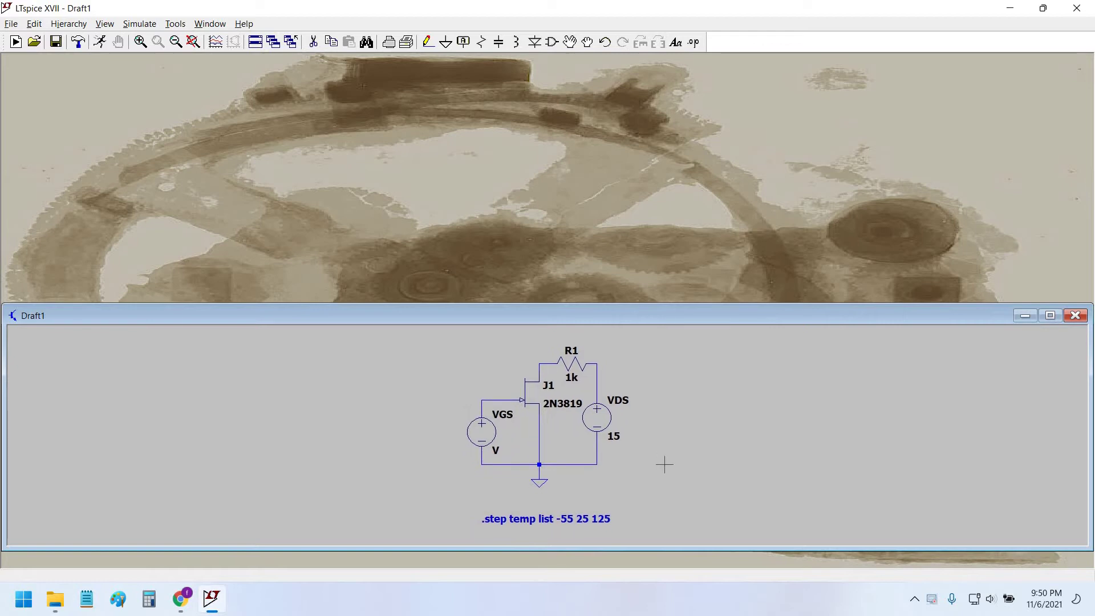
drag(672, 472, 670, 469)
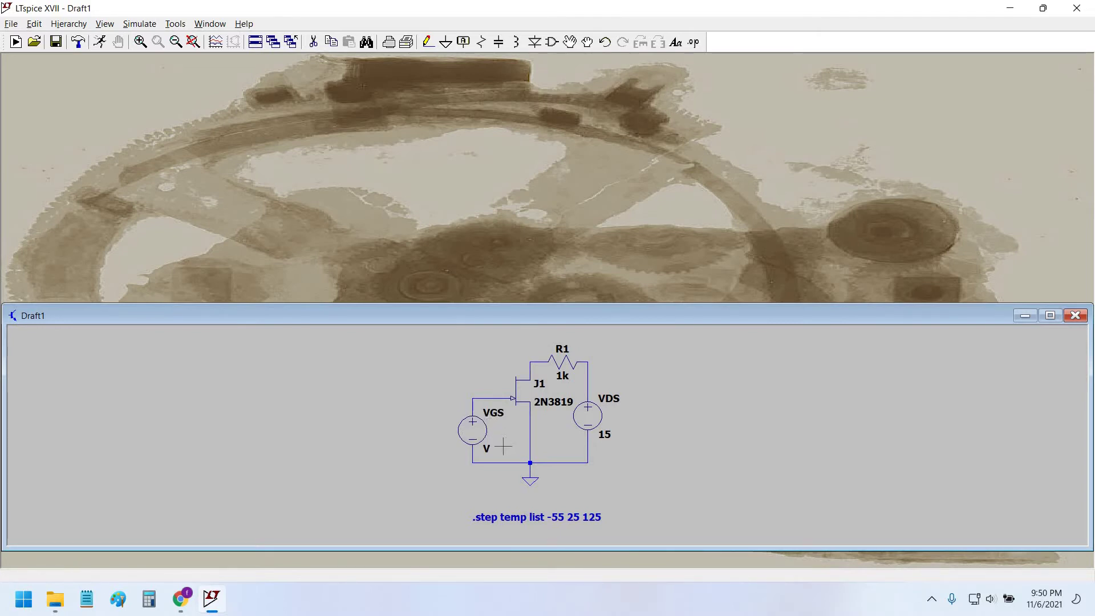
drag(367, 536, 362, 543)
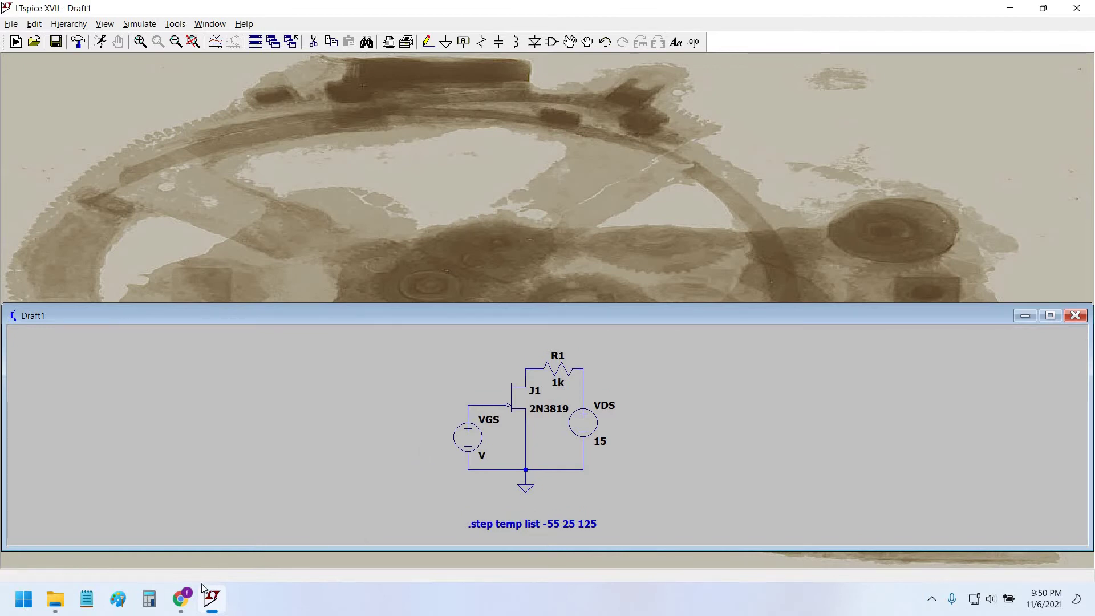
Step: Switch to the 2N3819 datasheet in Chrome and examine the VGS curve labels and VDS axis in the VGS(off) = -3 V output characteristics
click(182, 600)
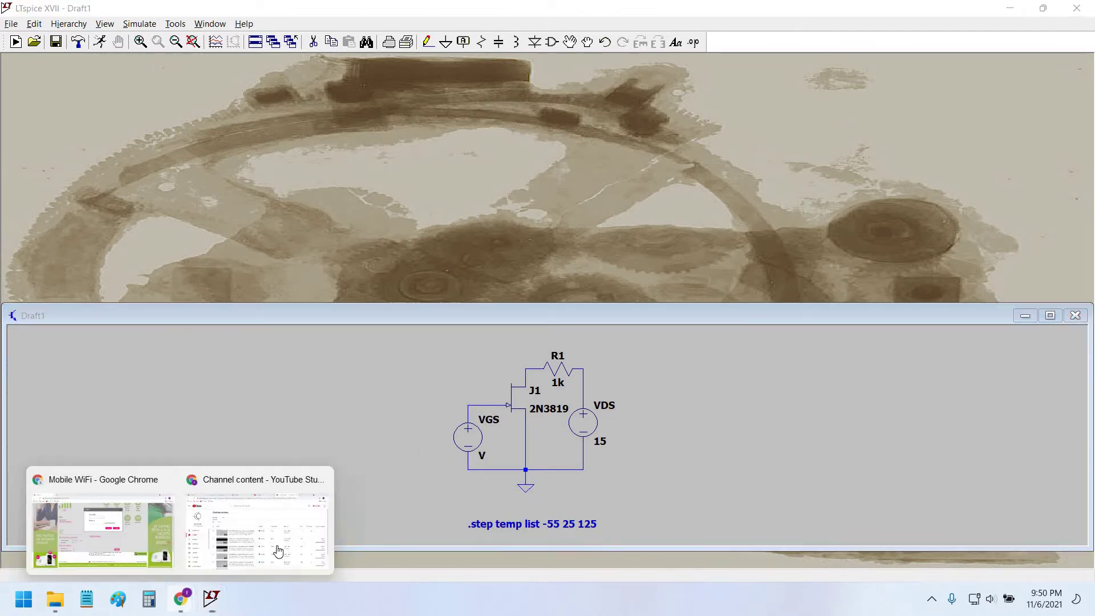
click(263, 539)
click(377, 11)
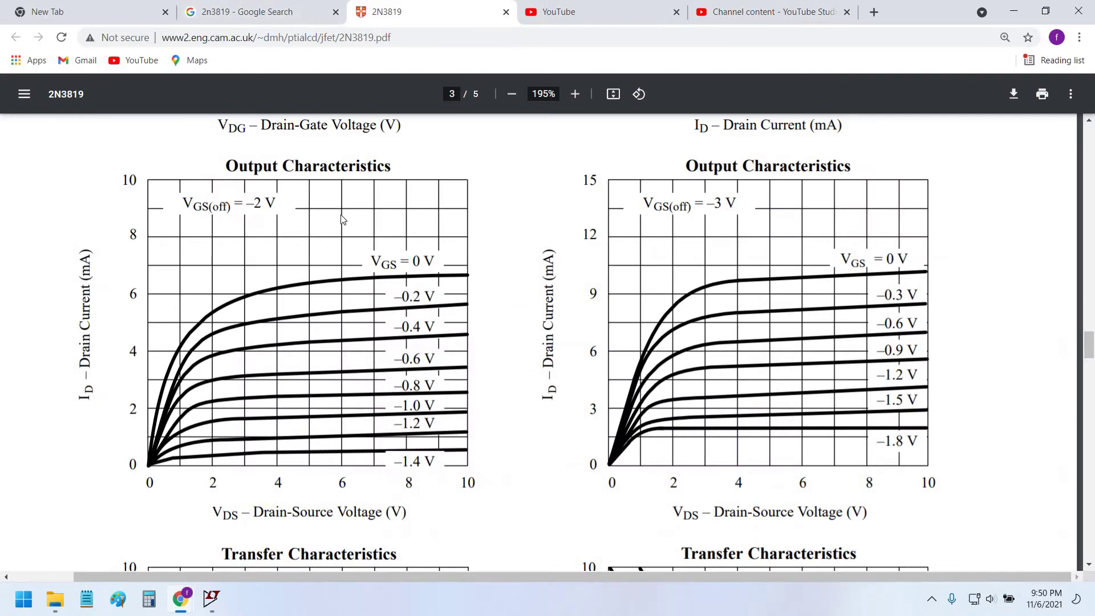
drag(905, 260, 872, 241)
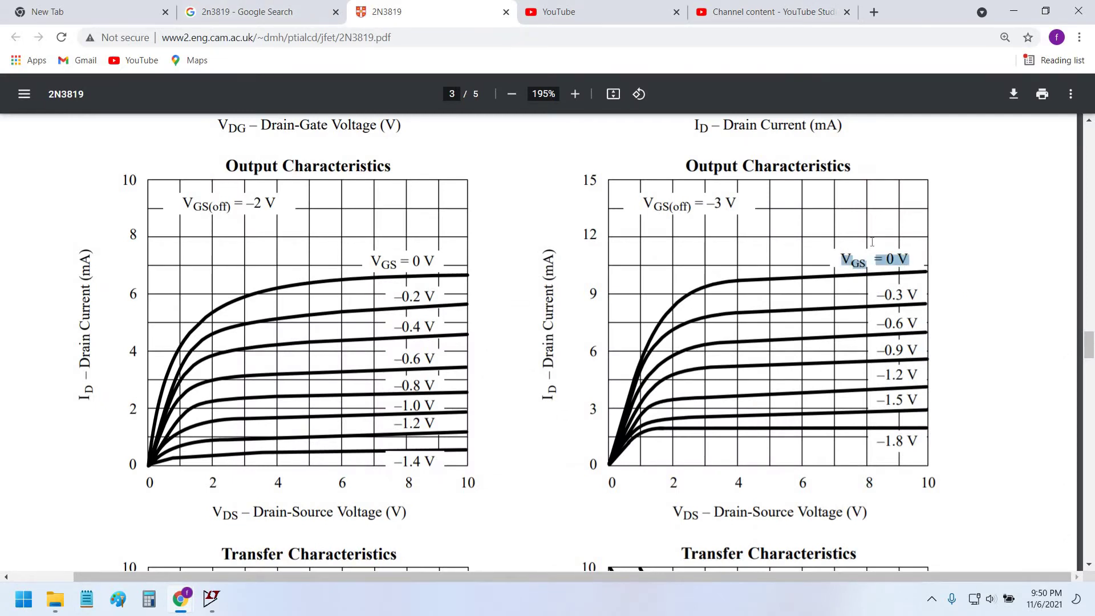
triple_click(834, 170)
click(929, 419)
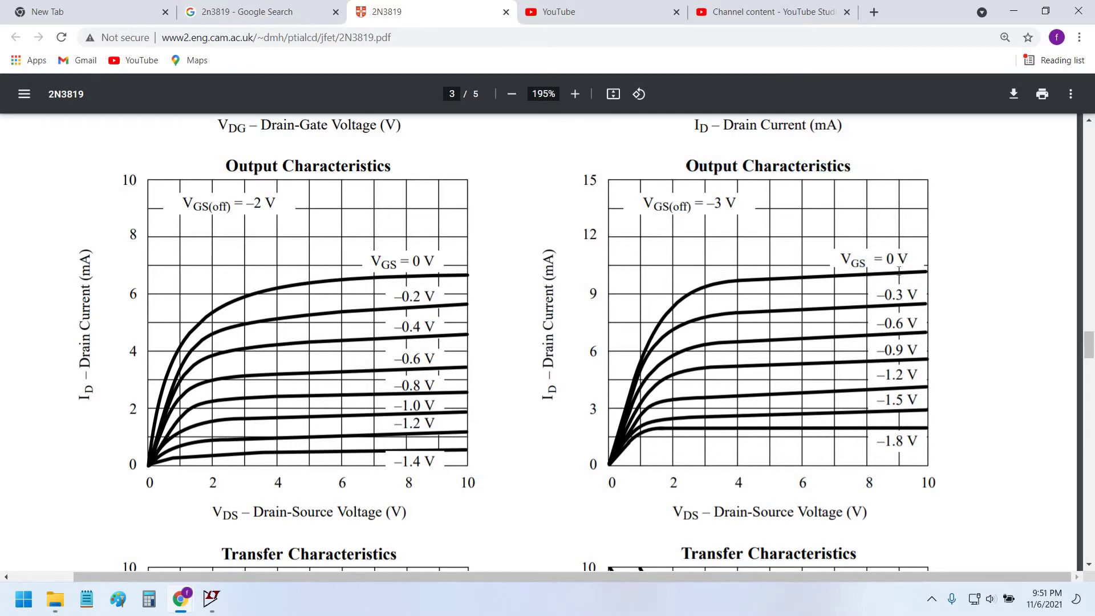
drag(911, 258, 841, 260)
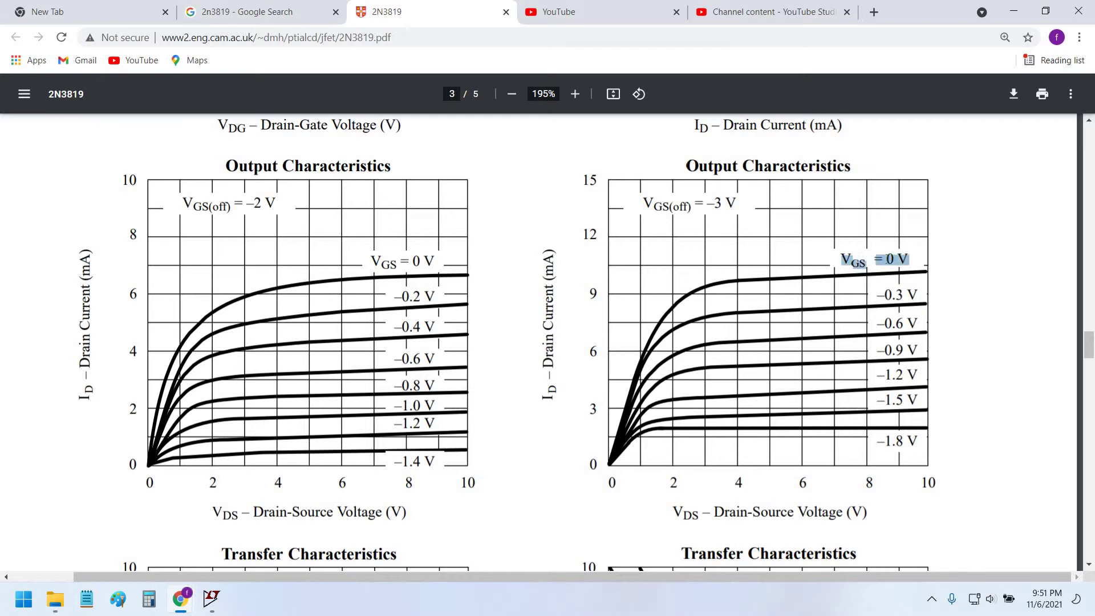
drag(877, 443, 922, 444)
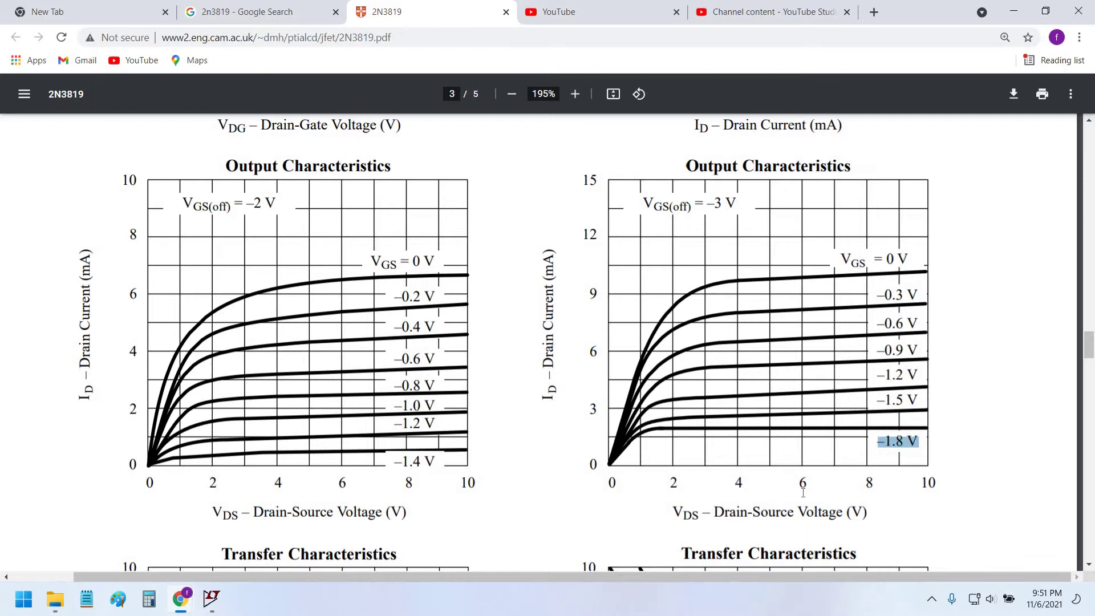
drag(613, 520, 961, 492)
click(960, 493)
Step: Switch back to LTspice and set up a DC sweep with VDS as the first source, linear type, starting at 0
click(220, 606)
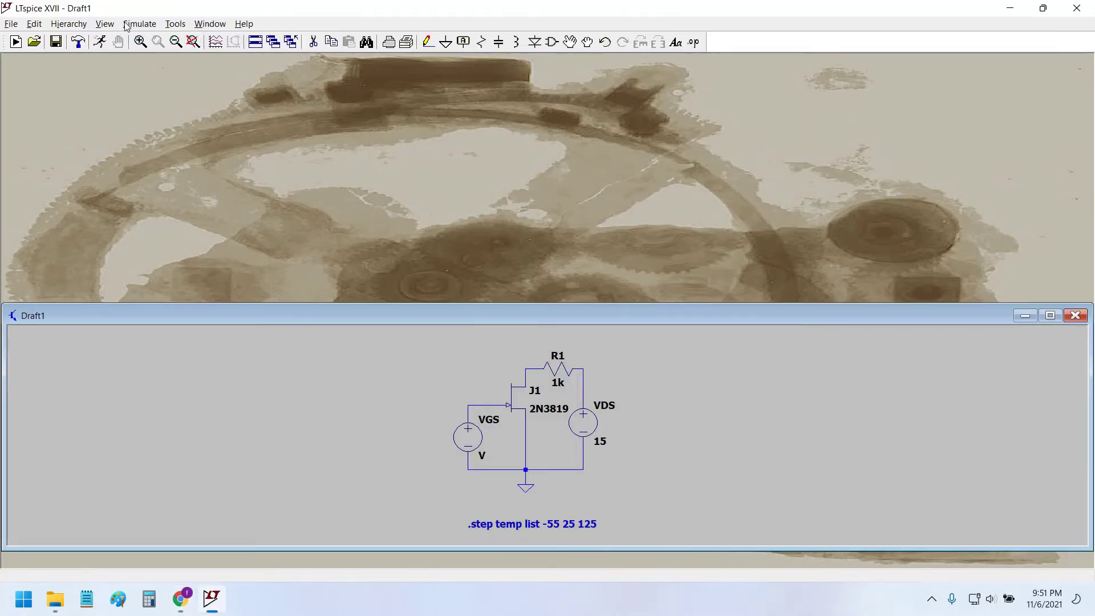
click(126, 26)
click(183, 142)
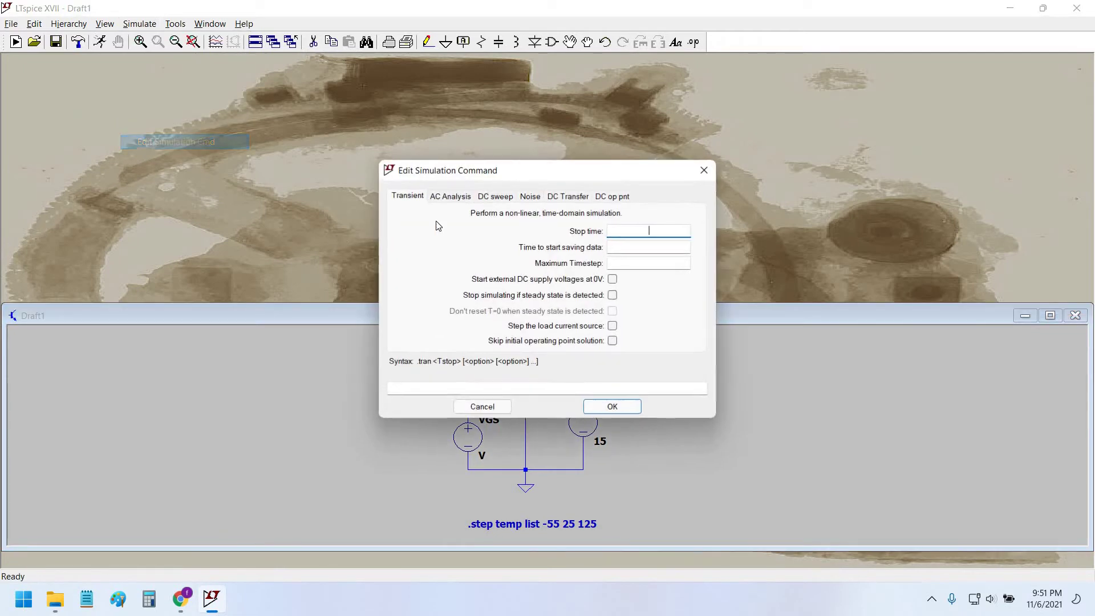
click(508, 197)
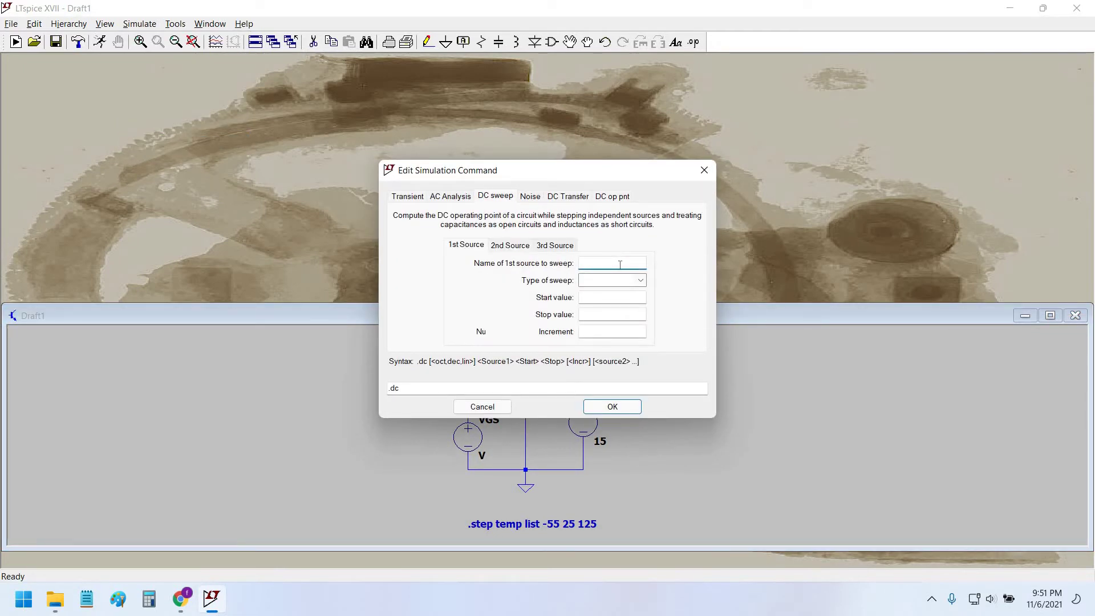
text(VDS)
click(640, 280)
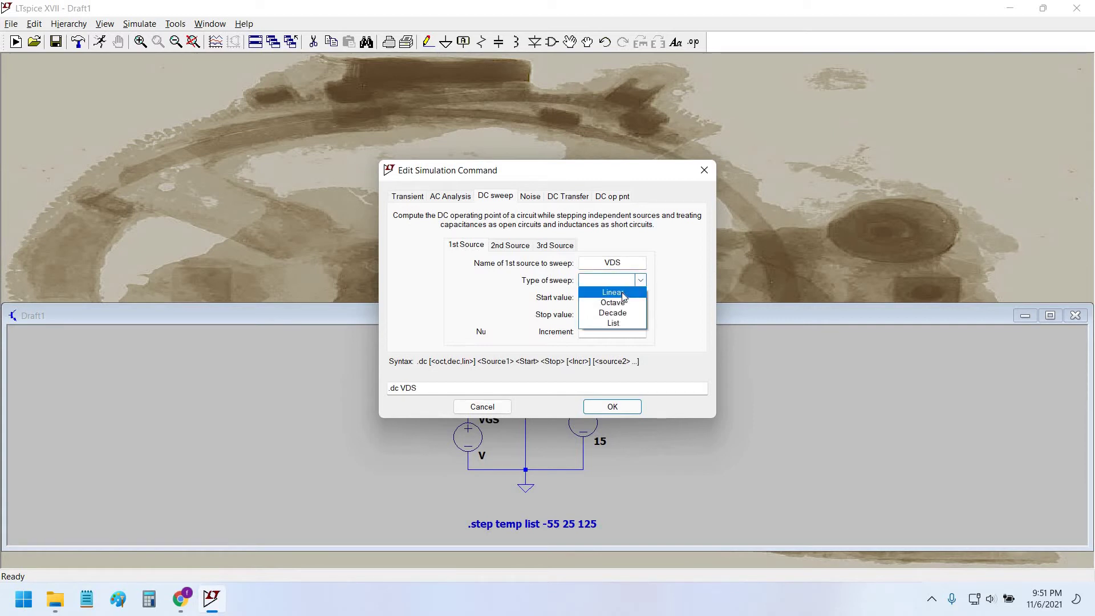
click(625, 293)
key(Tab)
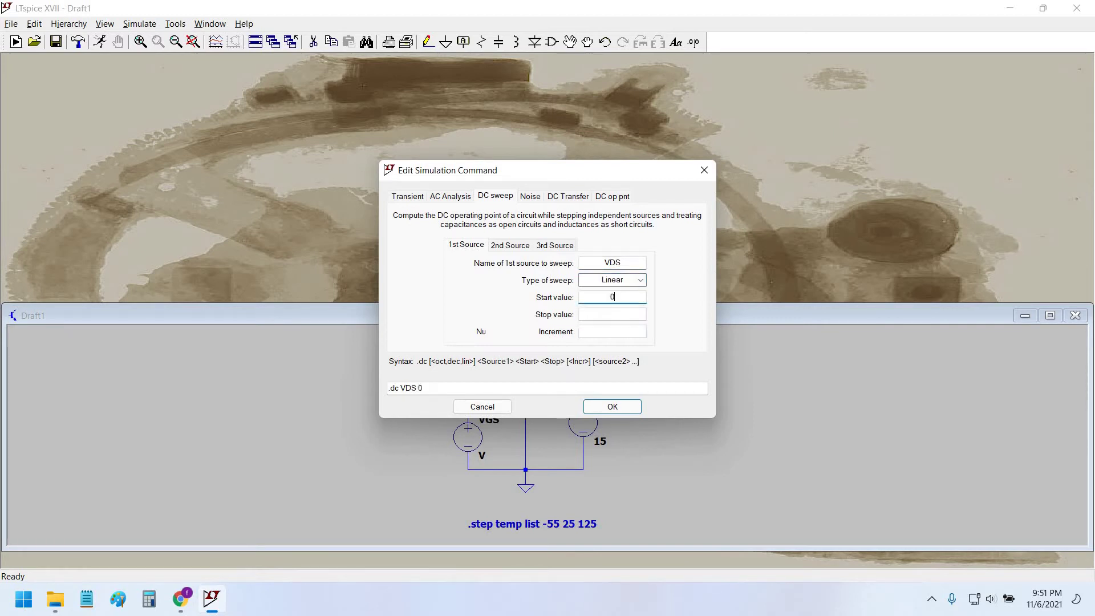
Step: Set the VDS sweep's stop value to 10, checking it against the datasheet, and its increment to 2
key(Tab)
text(10)
key(alt+Tab)
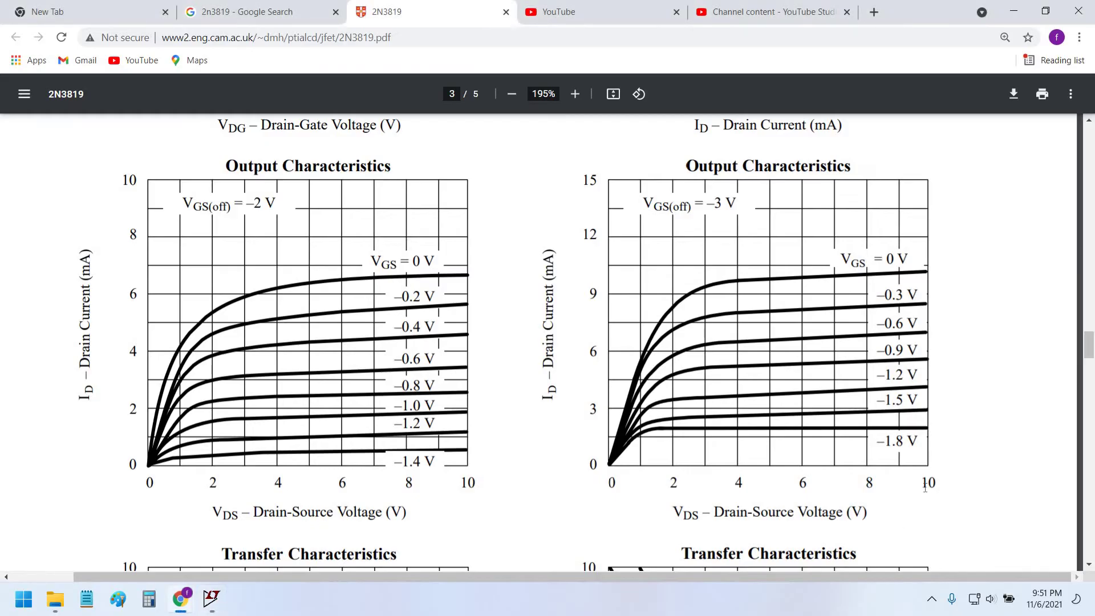
key(alt+Tab)
key(Tab)
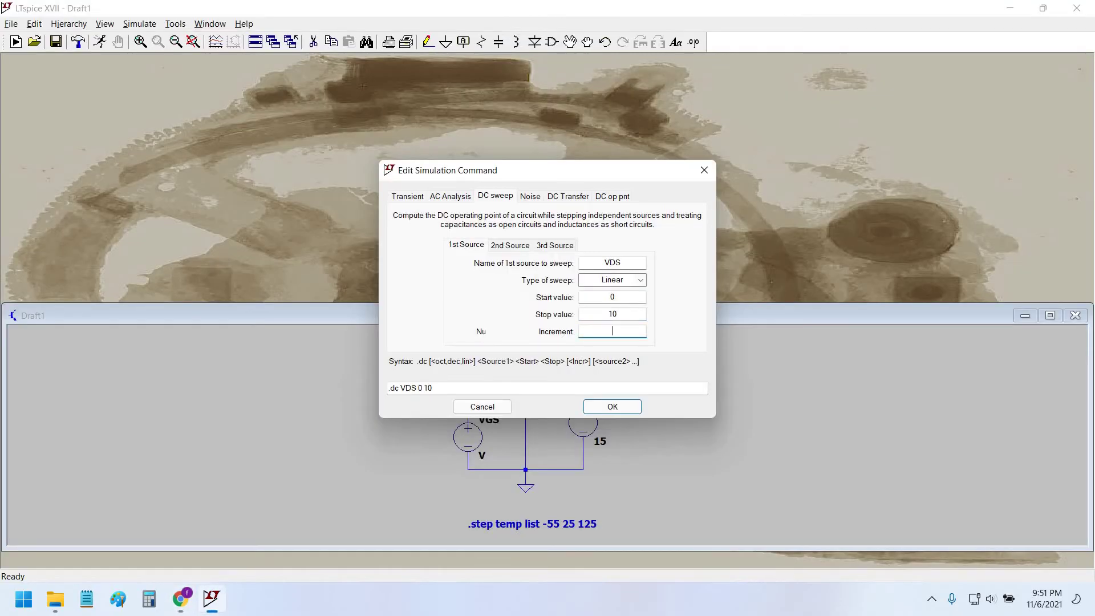
text(2)
Step: Define VGS as the second sweep source, starting at 0 and stopping at -1.8
click(502, 246)
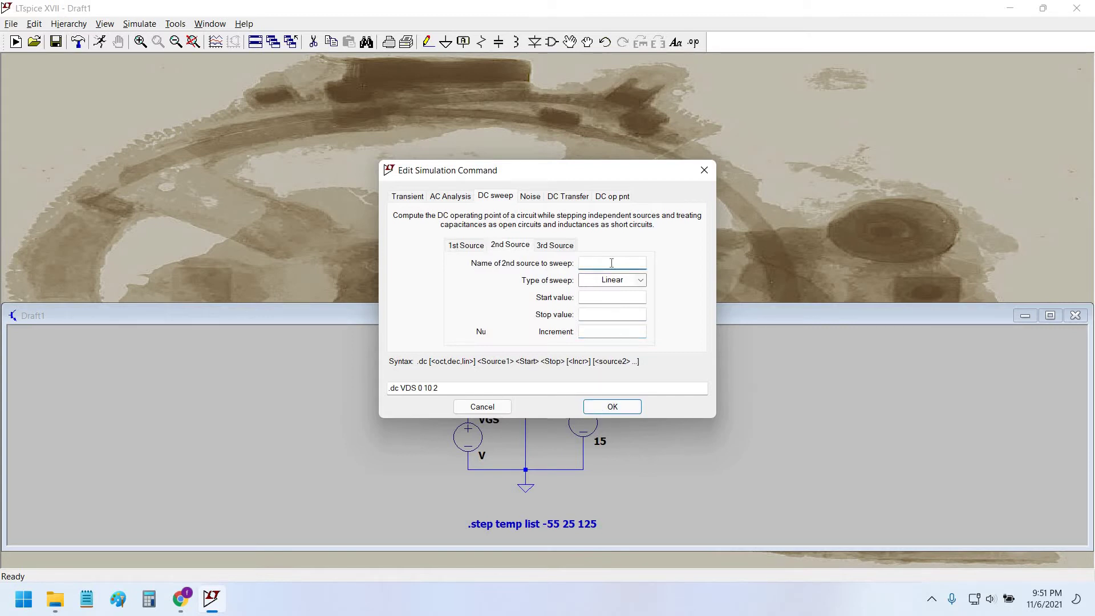
text(VGS)
click(626, 293)
text(0)
click(612, 314)
text(-1.8)
click(625, 335)
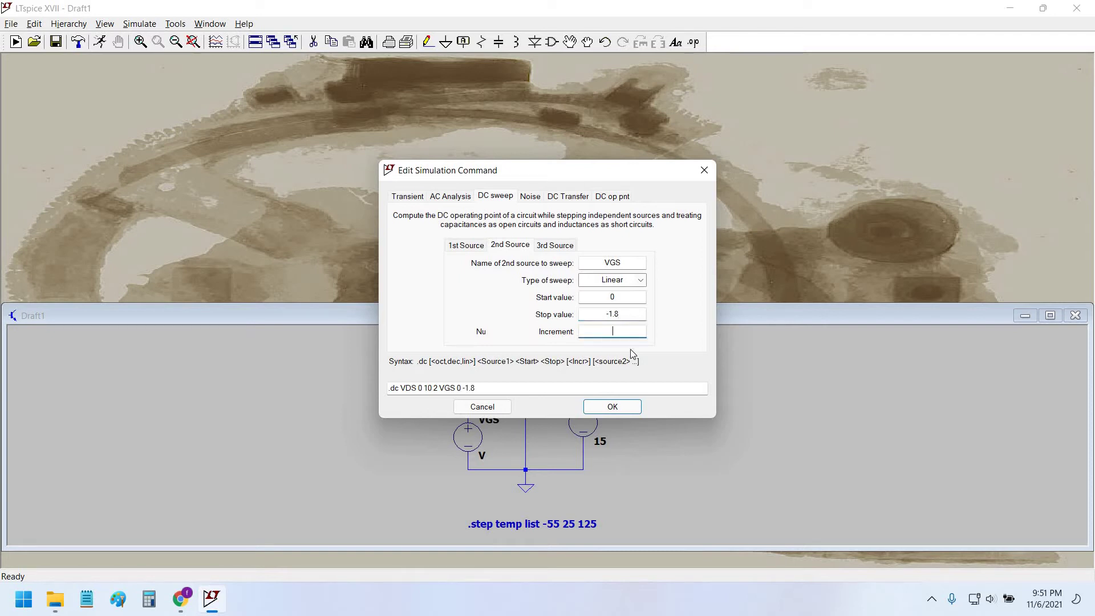
Step: Set the VGS increment to 0.3 after checking the datasheet, and place the .dc directive between the circuit and the .step temp line
key(alt+Tab)
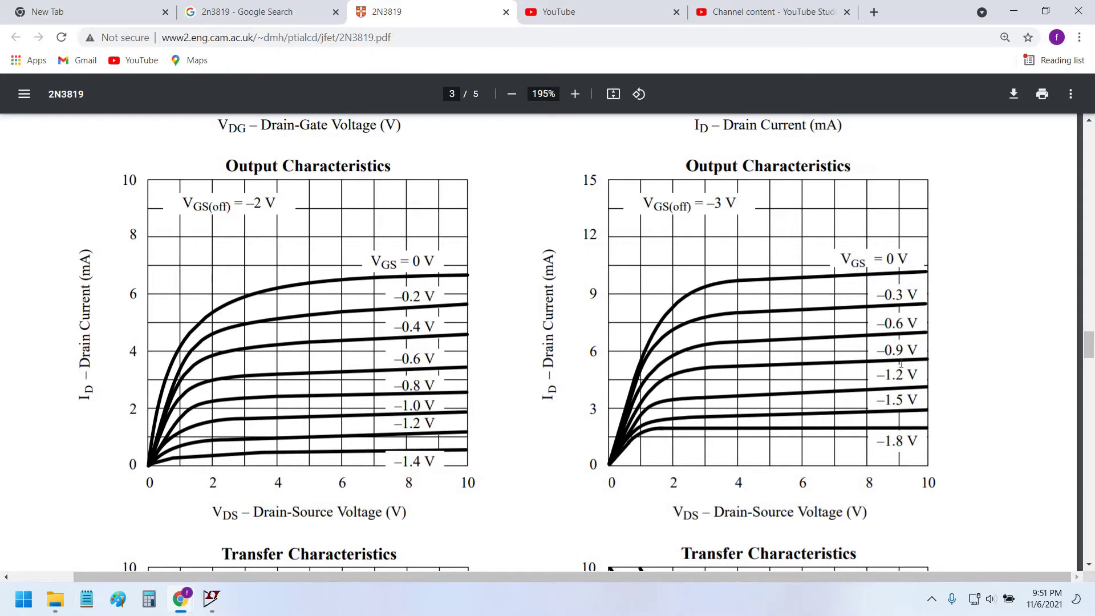
key(alt+Tab)
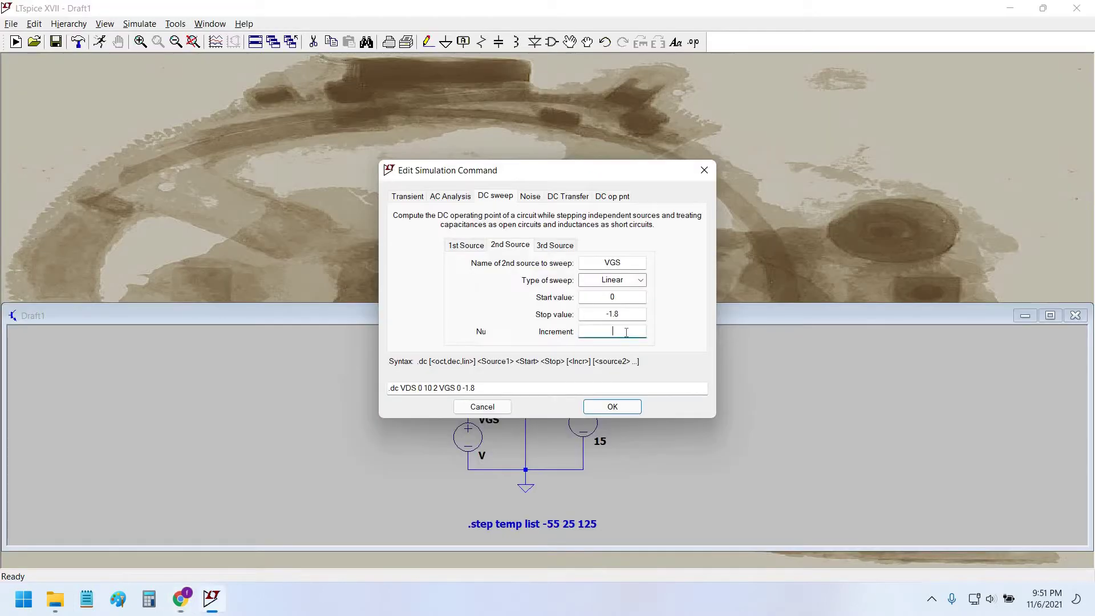
click(613, 407)
click(601, 502)
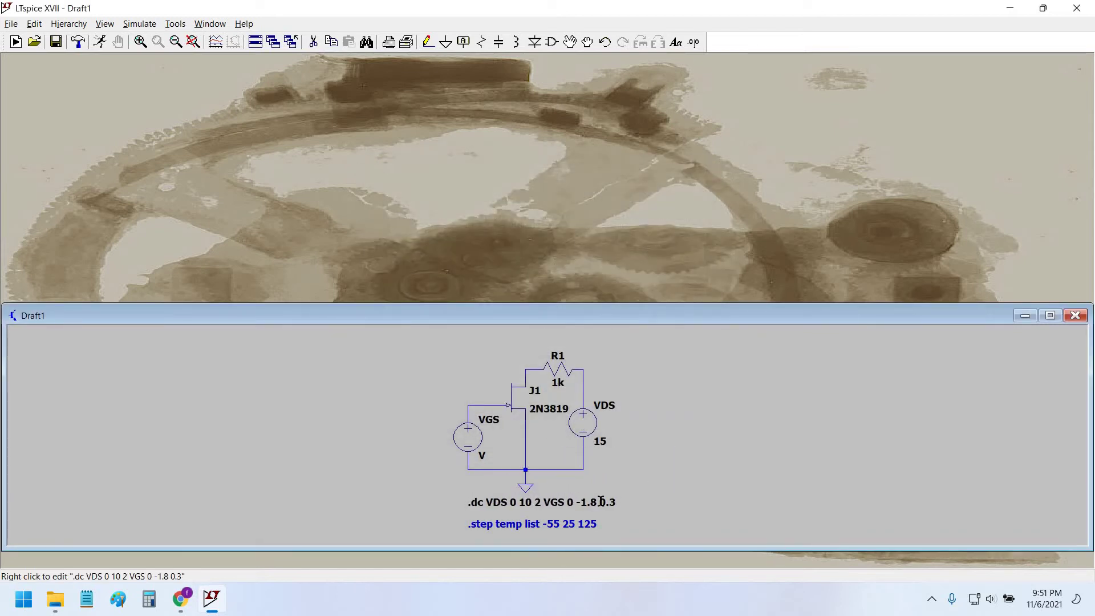
Step: Compare the placed .dc sweep directive with the datasheet's output characteristics
drag(677, 483, 669, 475)
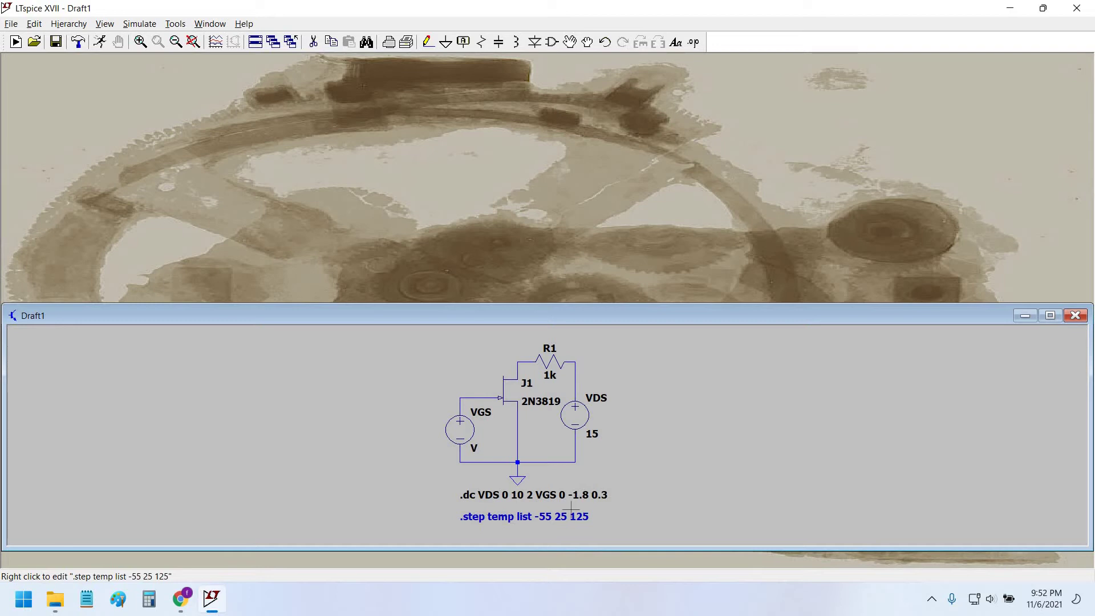
key(alt+Tab)
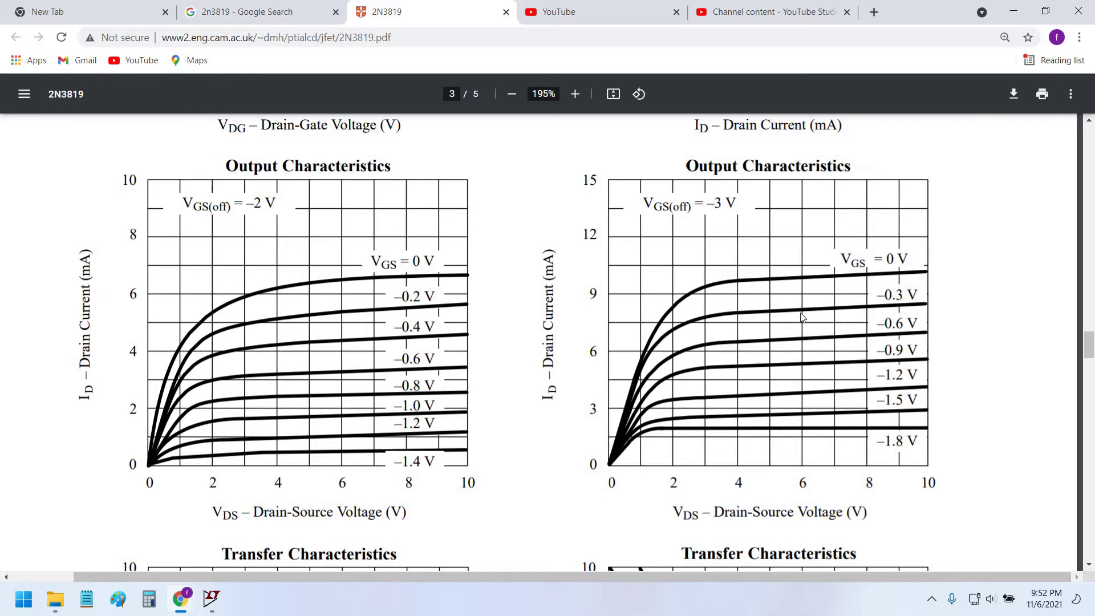
key(alt+Tab)
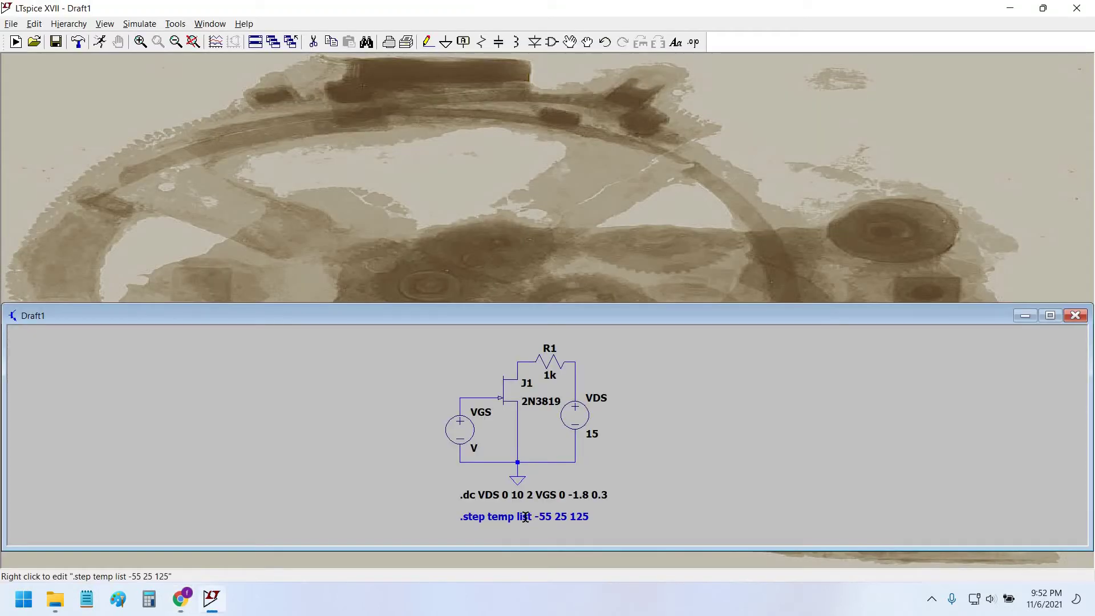
Step: Run the DC sweep simulation, close the SPICE error log and plot the current through R1
drag(407, 460, 395, 461)
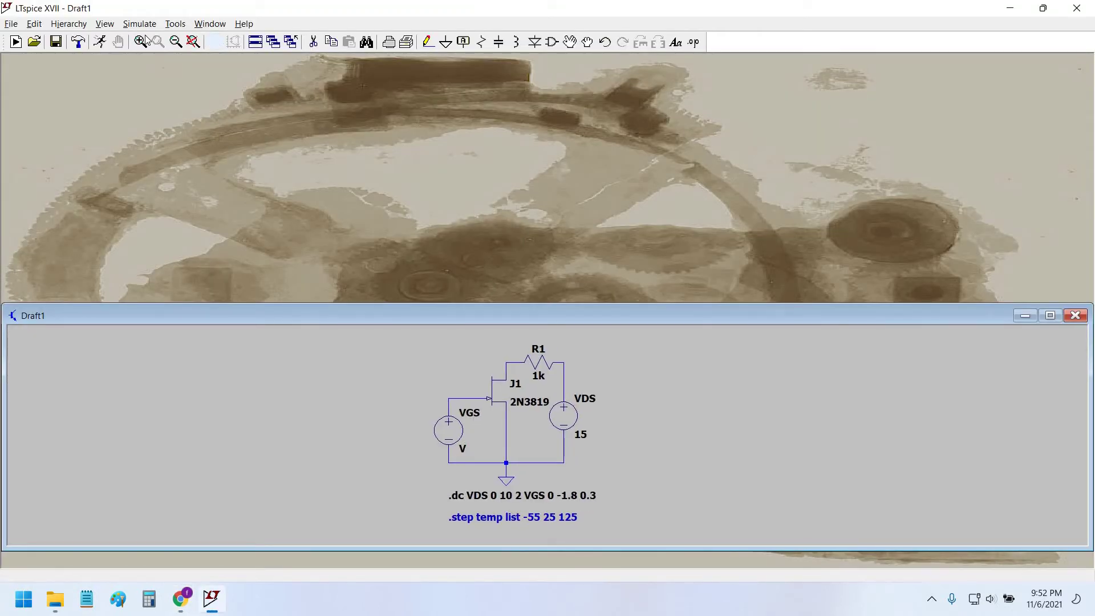
click(100, 42)
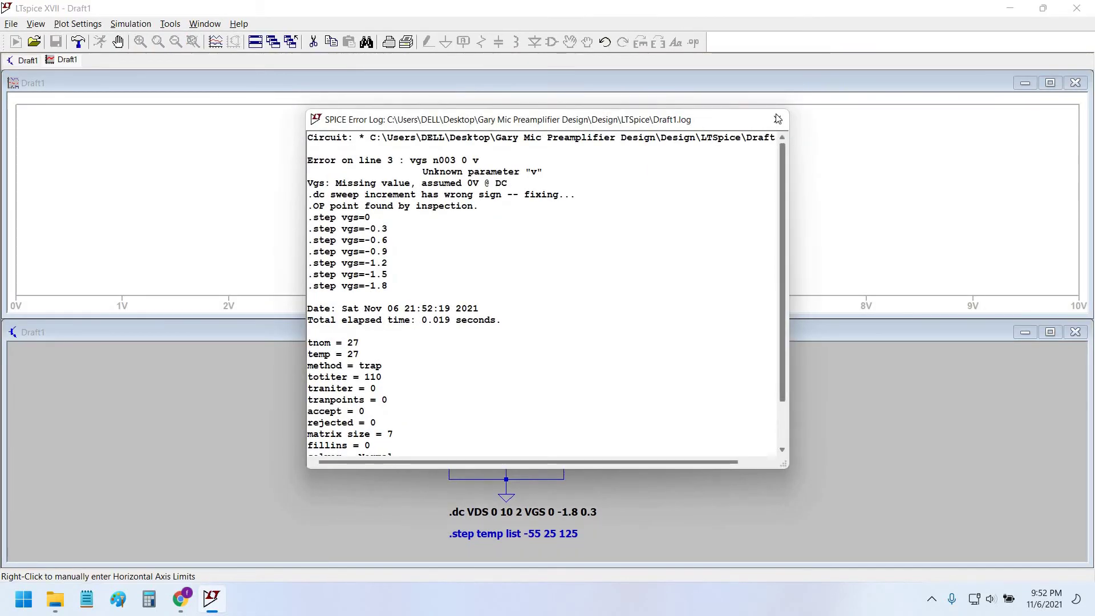
click(778, 118)
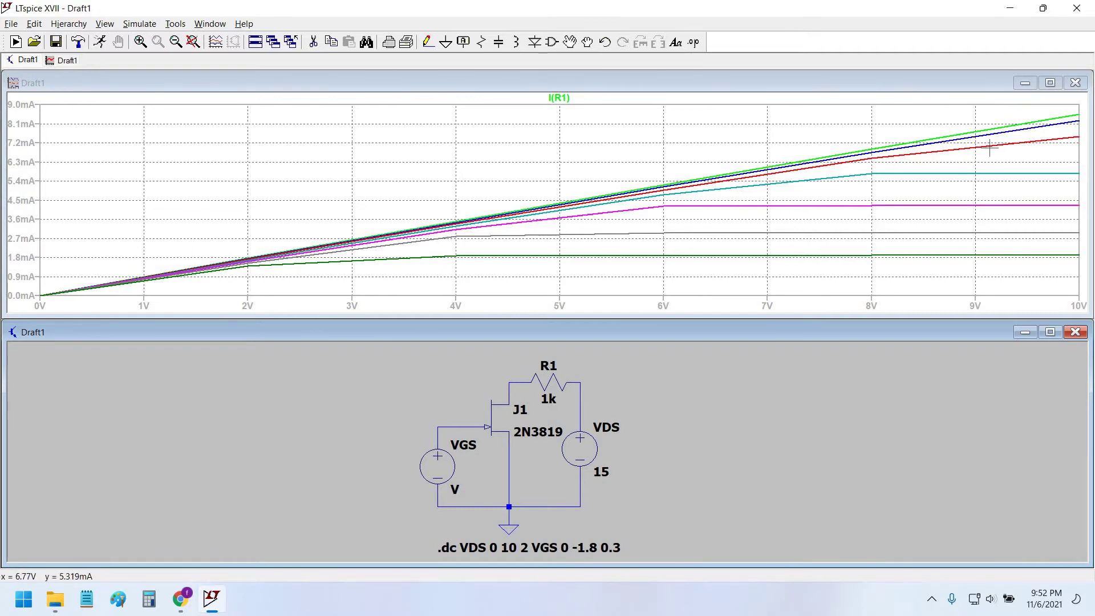
Step: Compare the simulated I(R1) curves with the output characteristics in the 2N3819 datasheet
key(alt+Tab)
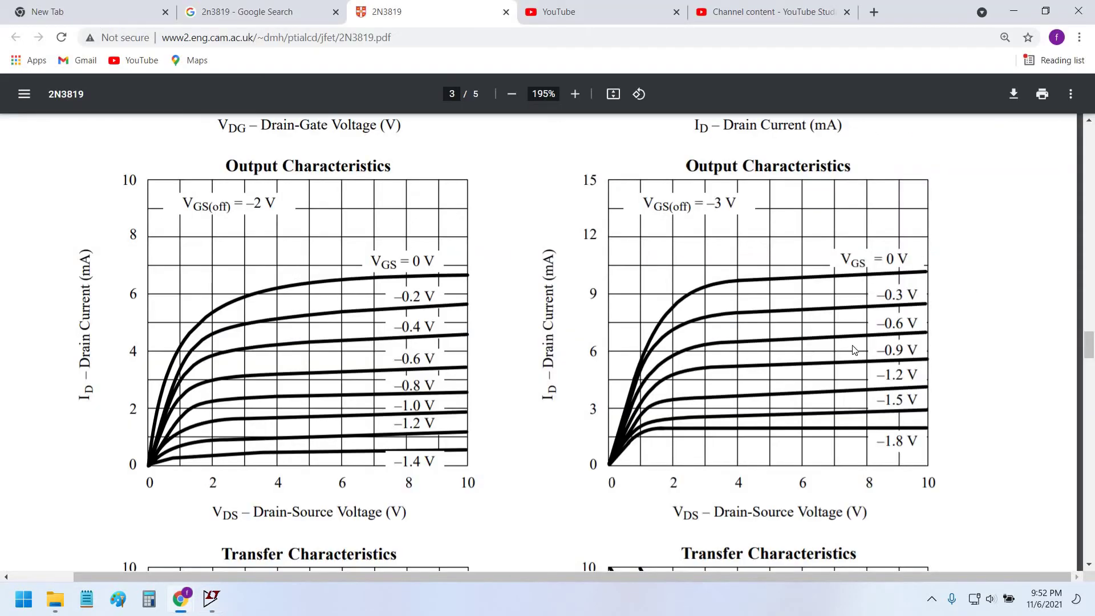
key(alt+Tab)
key(alt+Tab)
Step: Set R1's resistance to 10 ohms after checking the datasheet curves, rerun the DC sweep and close the SPICE error log
key(alt+Tab)
drag(754, 442, 761, 430)
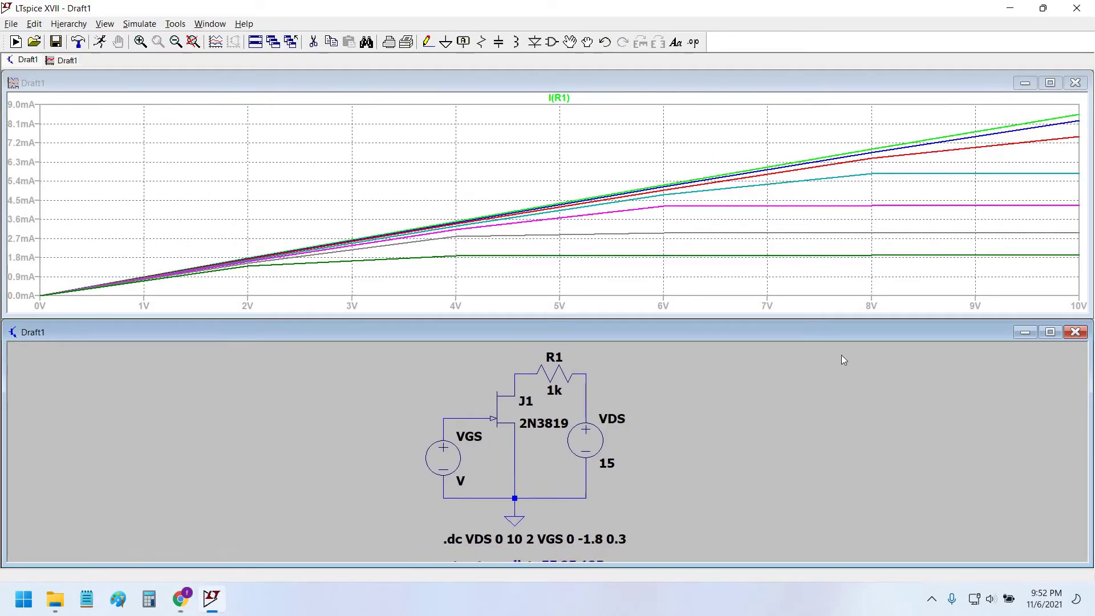
key(alt+Tab)
key(alt+Tab)
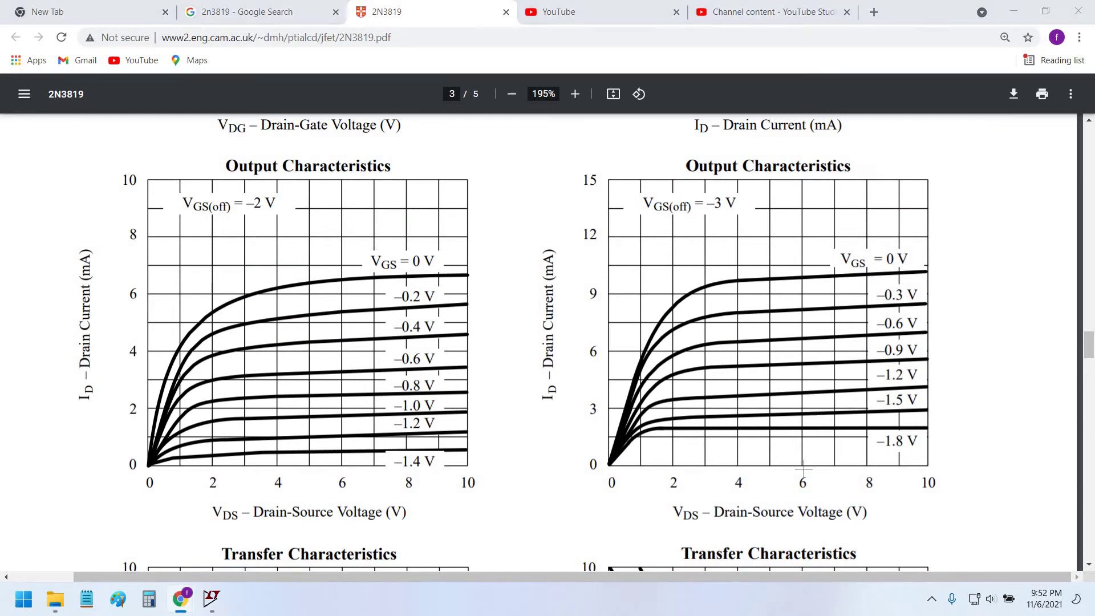
drag(782, 508, 785, 524)
right_click(567, 387)
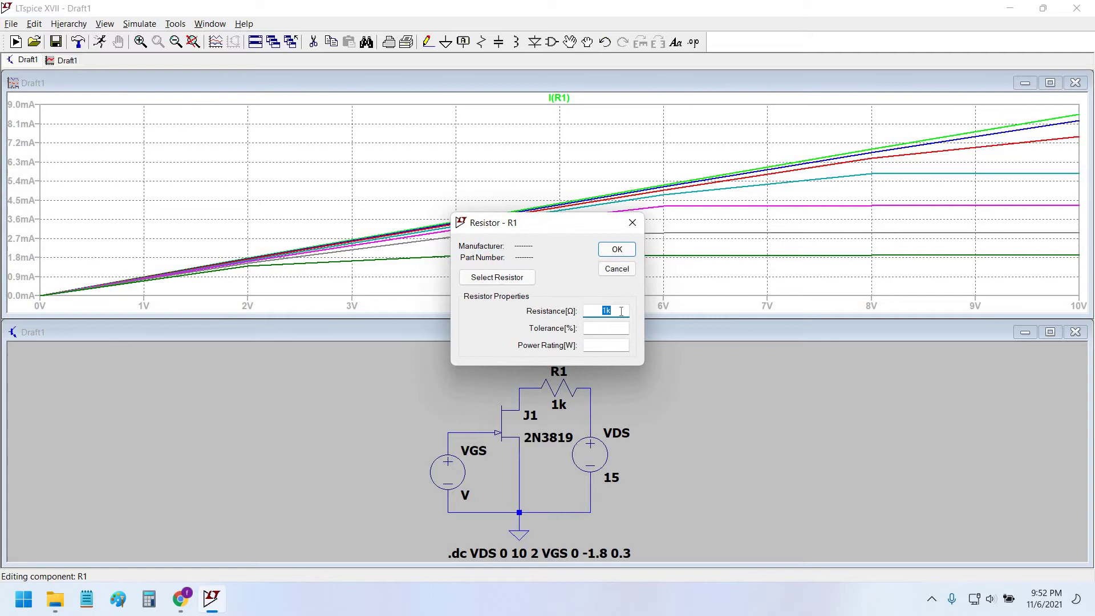
text(10)
key(Return)
drag(679, 477, 661, 466)
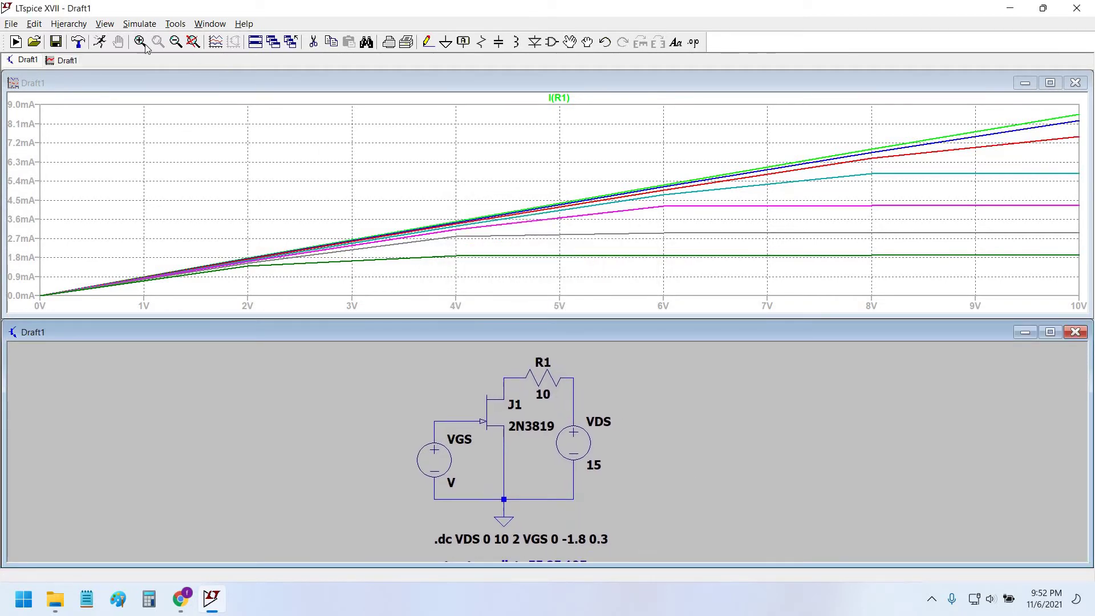
click(101, 44)
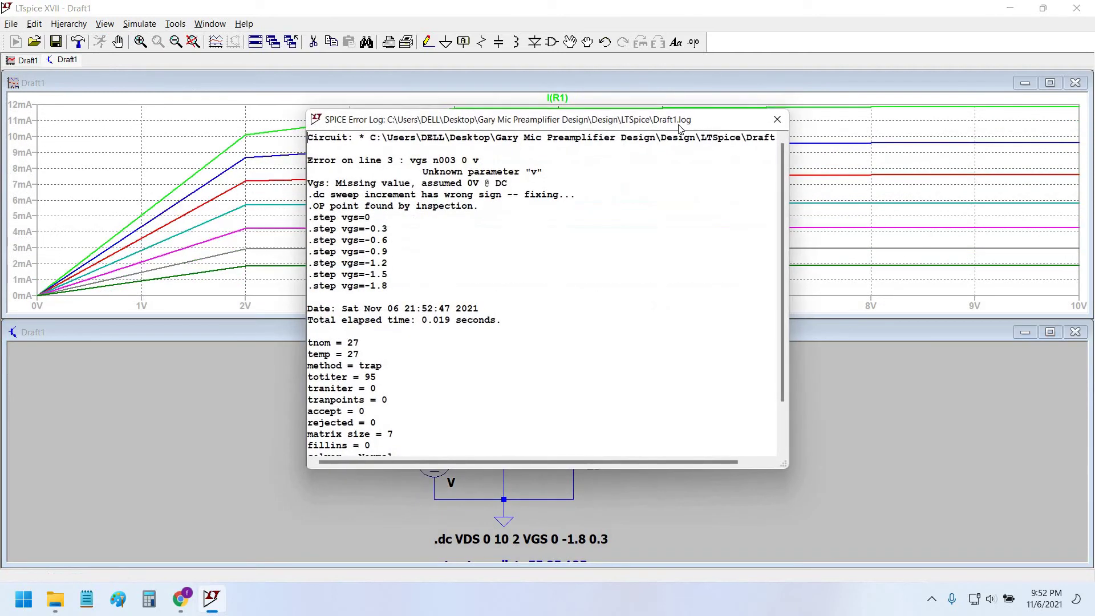
click(777, 115)
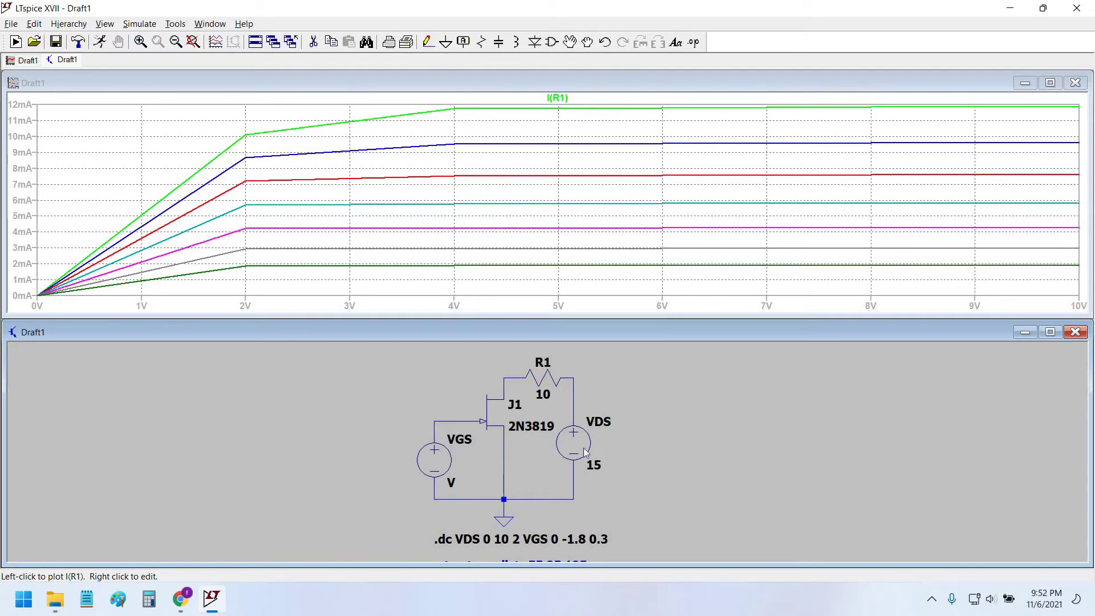
Step: Compare the new I(R1) curves with the datasheet's output characteristics, focusing on the drain-source voltage axis at 2 V
key(alt+Tab)
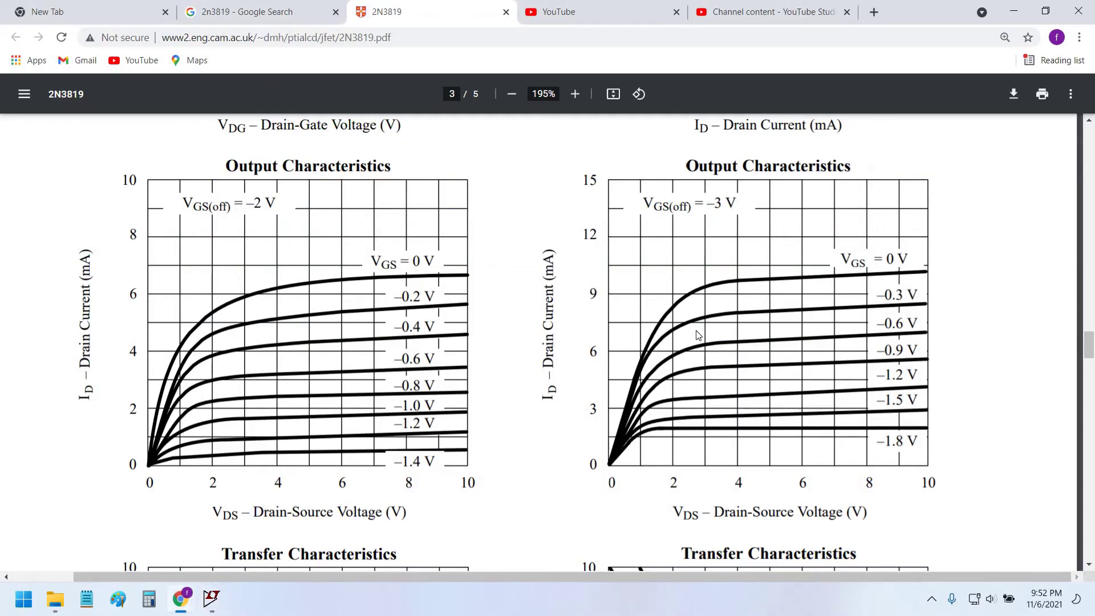
key(alt+Tab)
key(alt+Tab)
drag(673, 513, 867, 513)
double_click(672, 483)
key(alt+Tab)
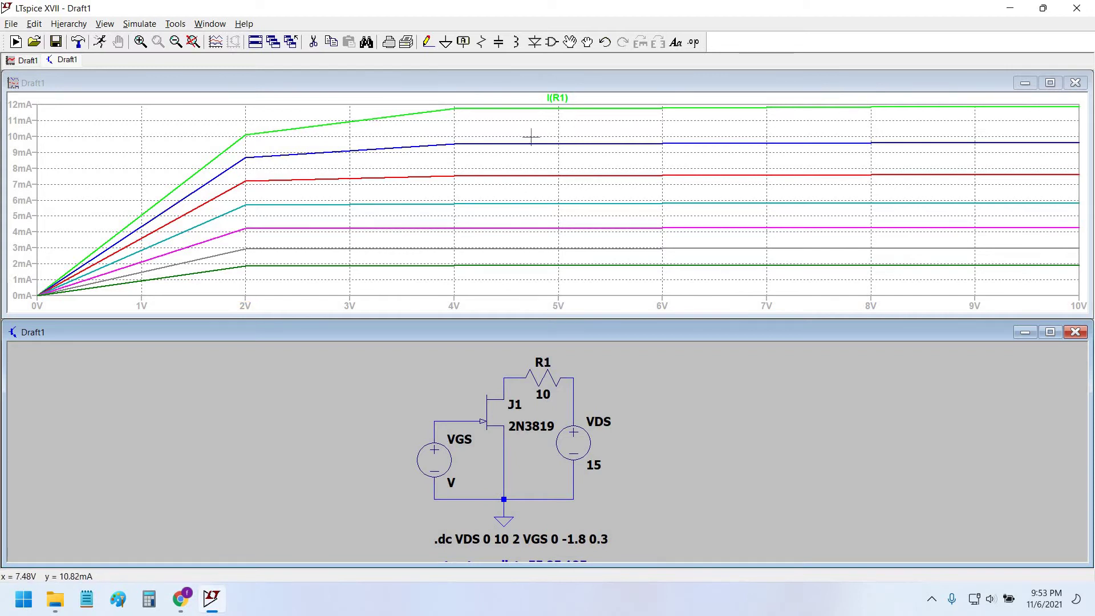
Step: Display the step legend for the I(R1) plot, match each curve to its VGS value and close the legend
right_click(282, 148)
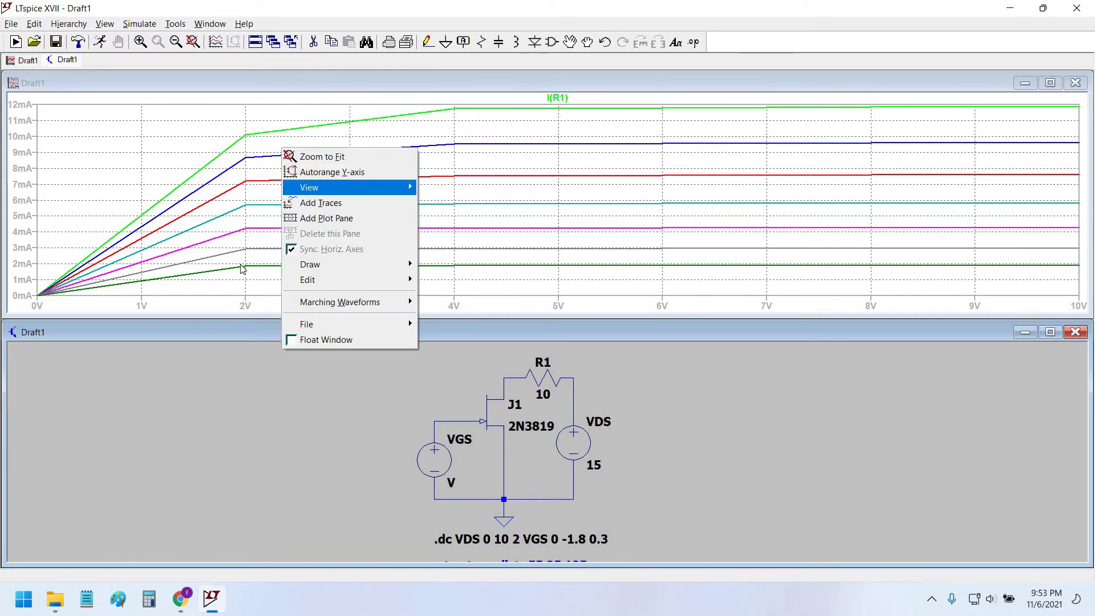
click(276, 180)
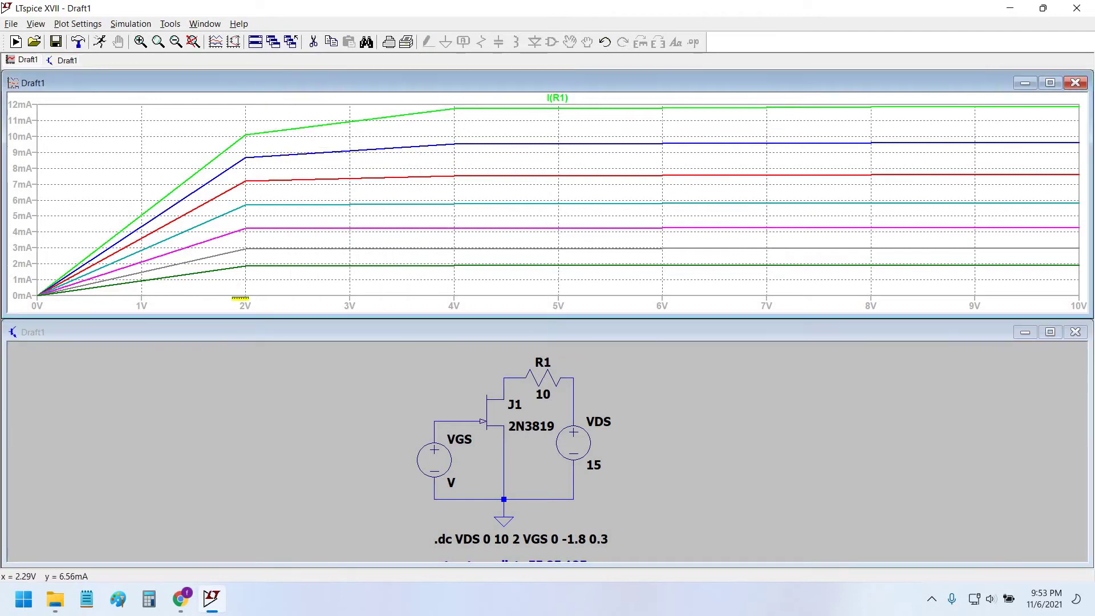
right_click(415, 167)
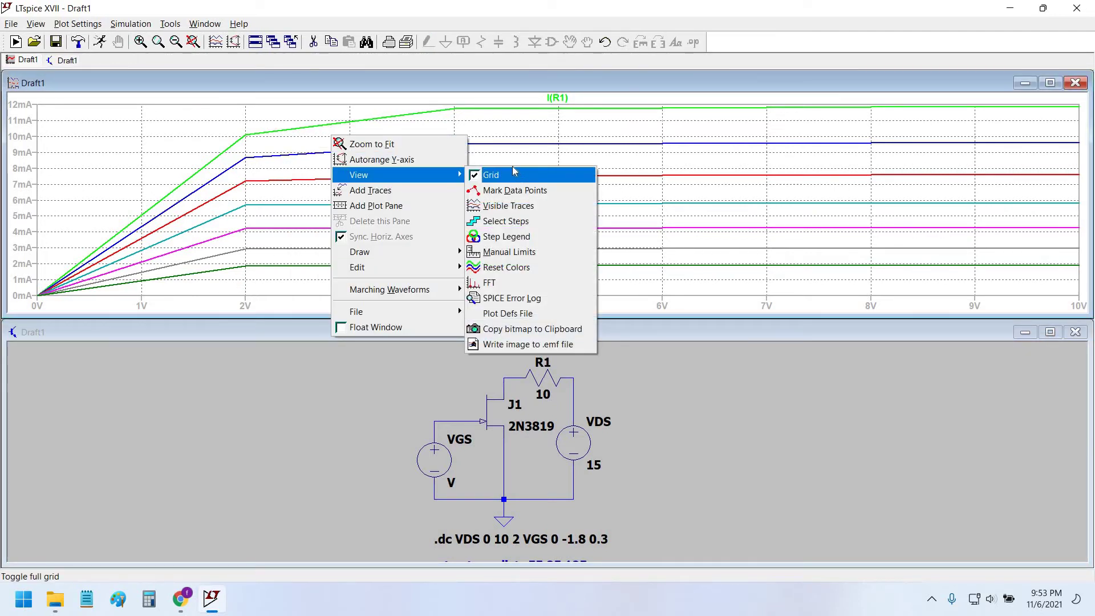
click(509, 238)
drag(555, 259, 515, 155)
drag(713, 310, 689, 300)
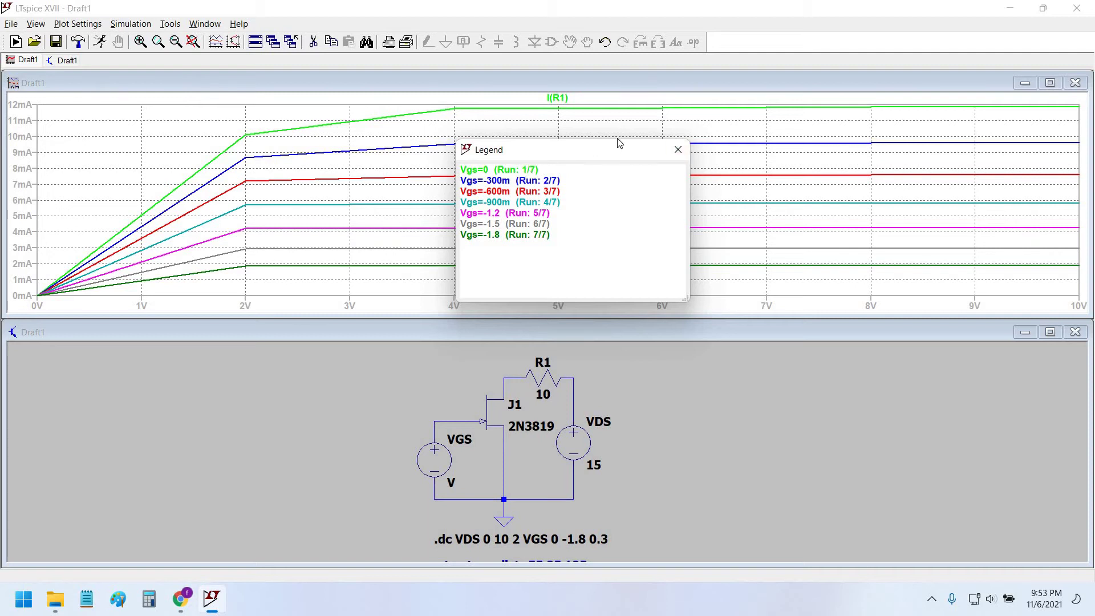
drag(620, 143, 724, 132)
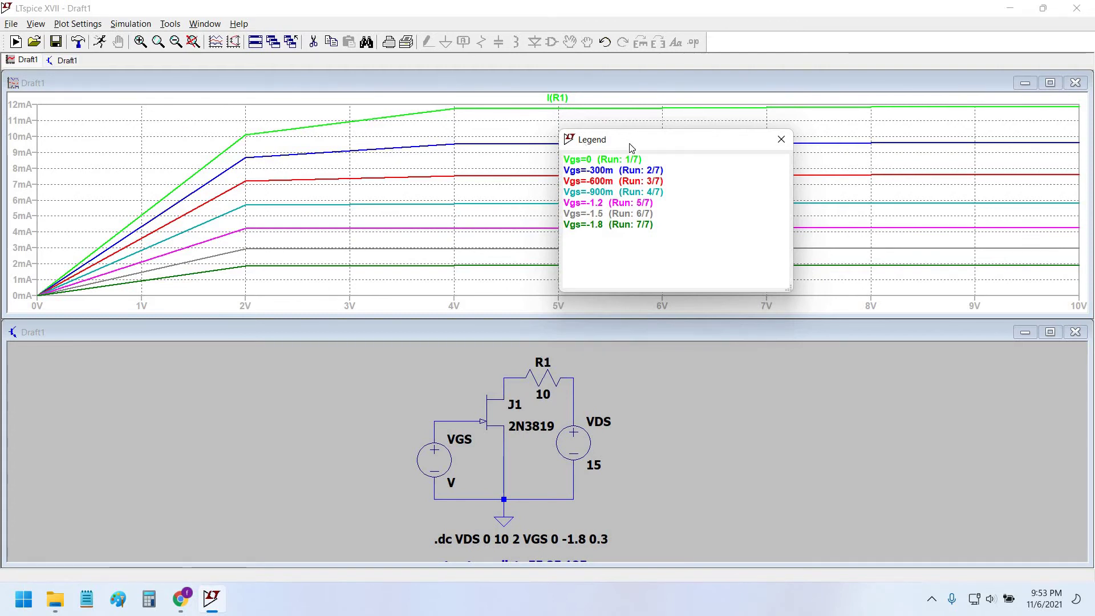
drag(650, 141, 636, 152)
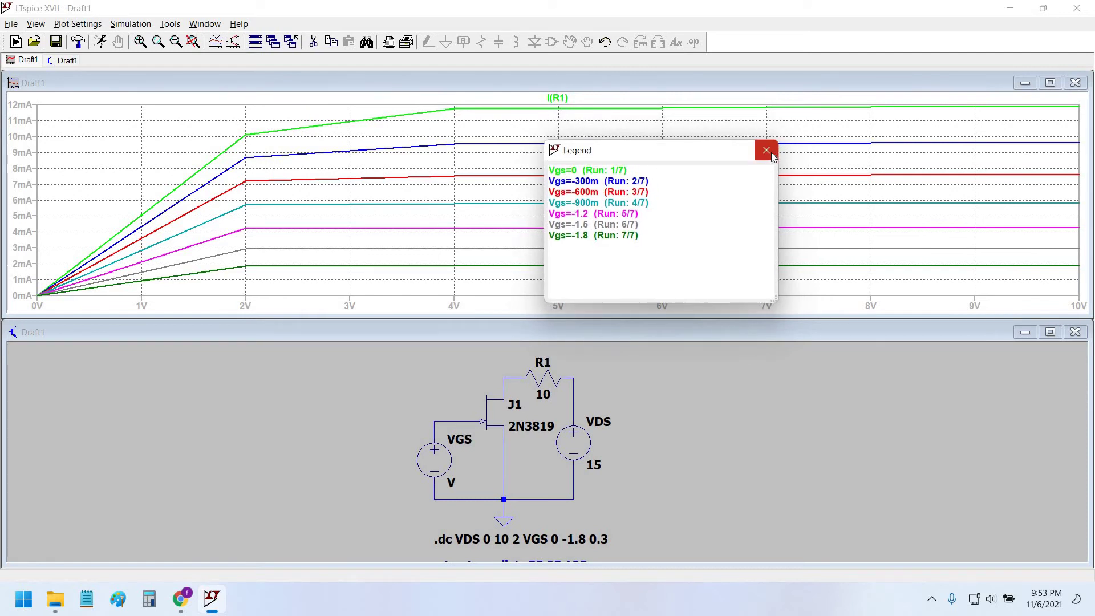
click(770, 152)
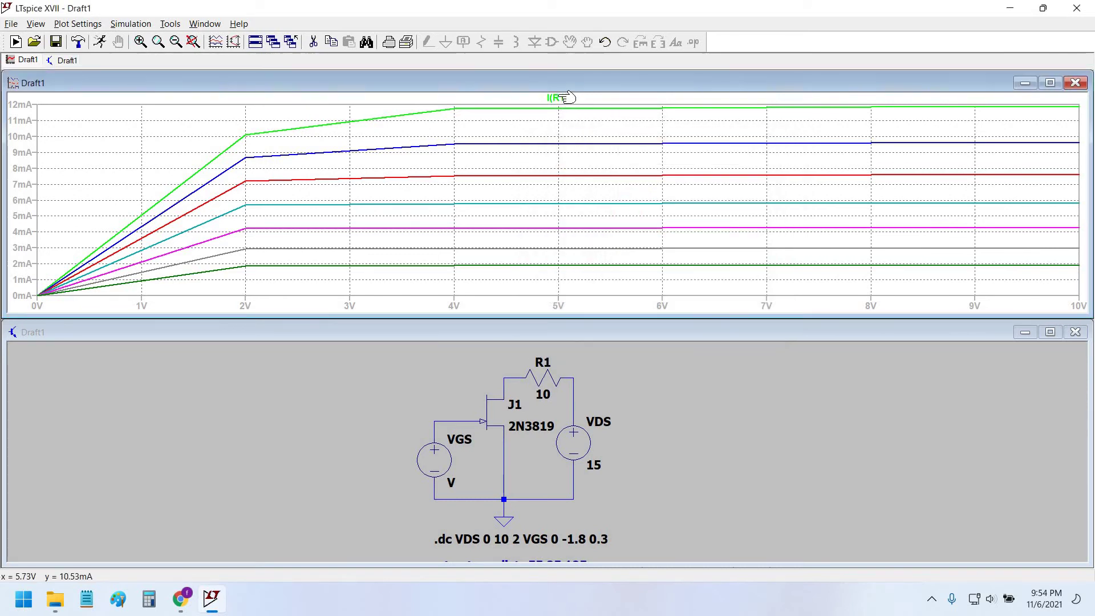
Step: Attach a cursor to I(R1), place it at about 2 V on the VGS = 0 curve and read its voltage and current
click(557, 98)
drag(559, 109, 246, 135)
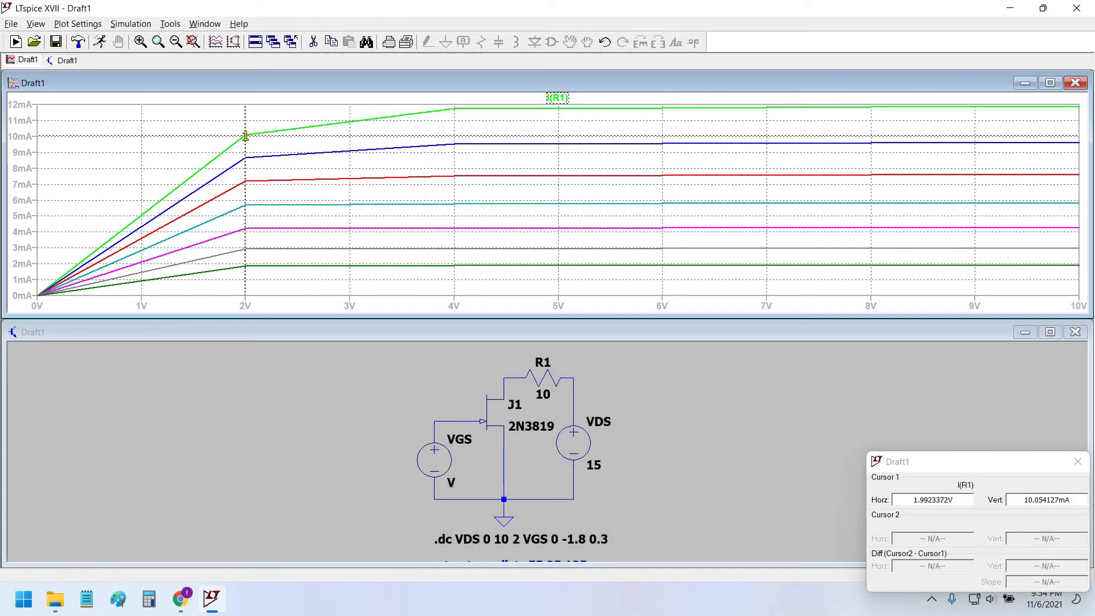
drag(933, 462, 686, 154)
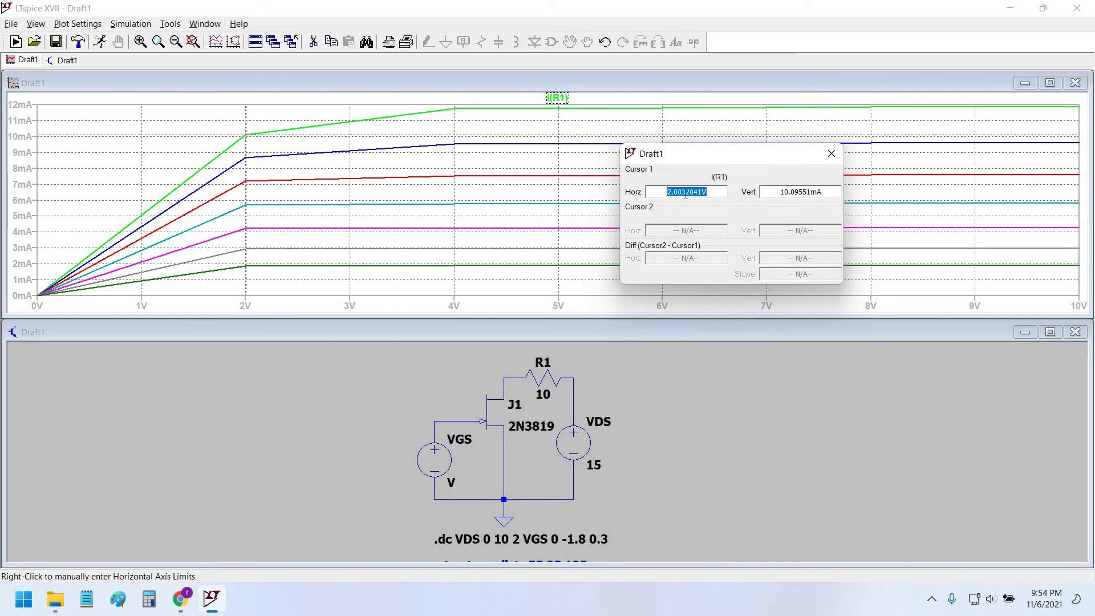
drag(669, 192, 709, 193)
drag(777, 192, 828, 207)
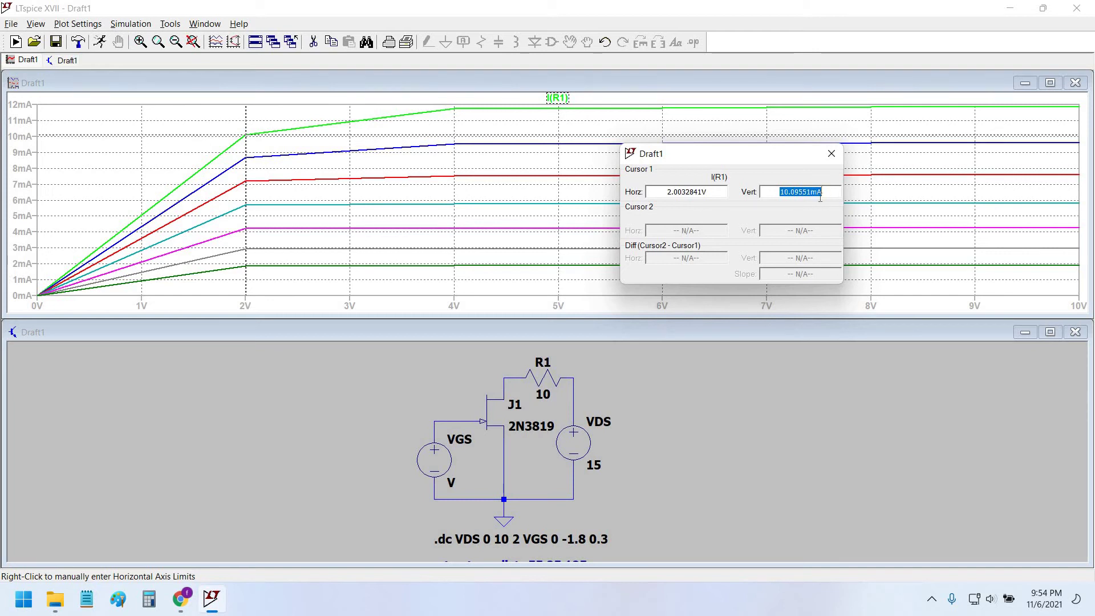
Step: Check the drain current of the VGS = 0 V curve at VDS = 2 V in the datasheet and return to LTspice
key(alt+Tab)
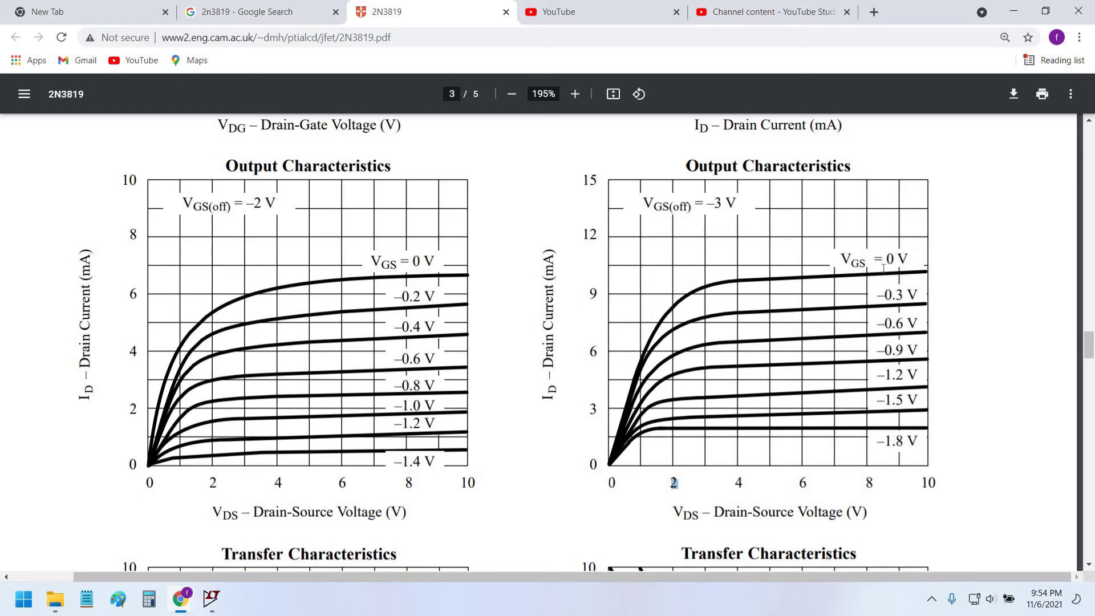
drag(842, 260, 910, 261)
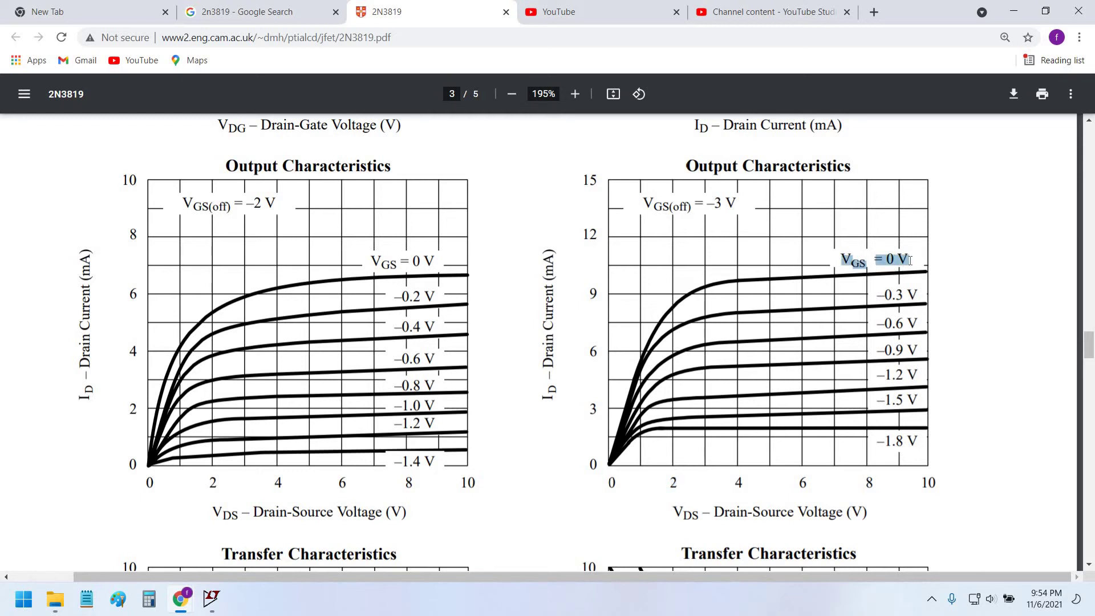
double_click(672, 484)
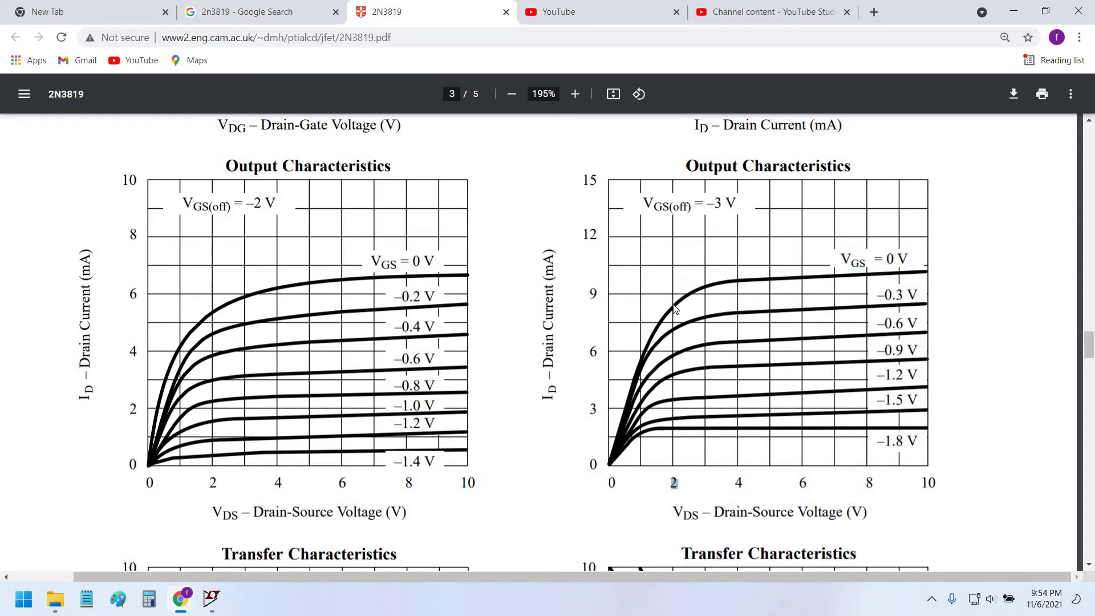
key(alt+Tab)
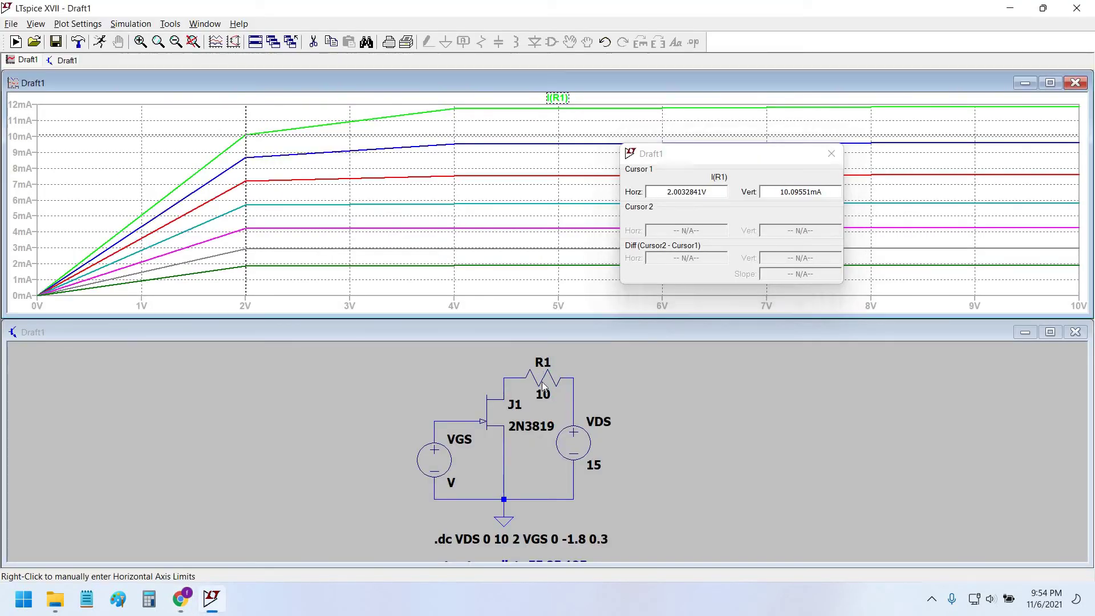
Step: Set R1's resistance to 5 ohms, rerun the DC sweep and close the SPICE error log
right_click(542, 380)
text(5)
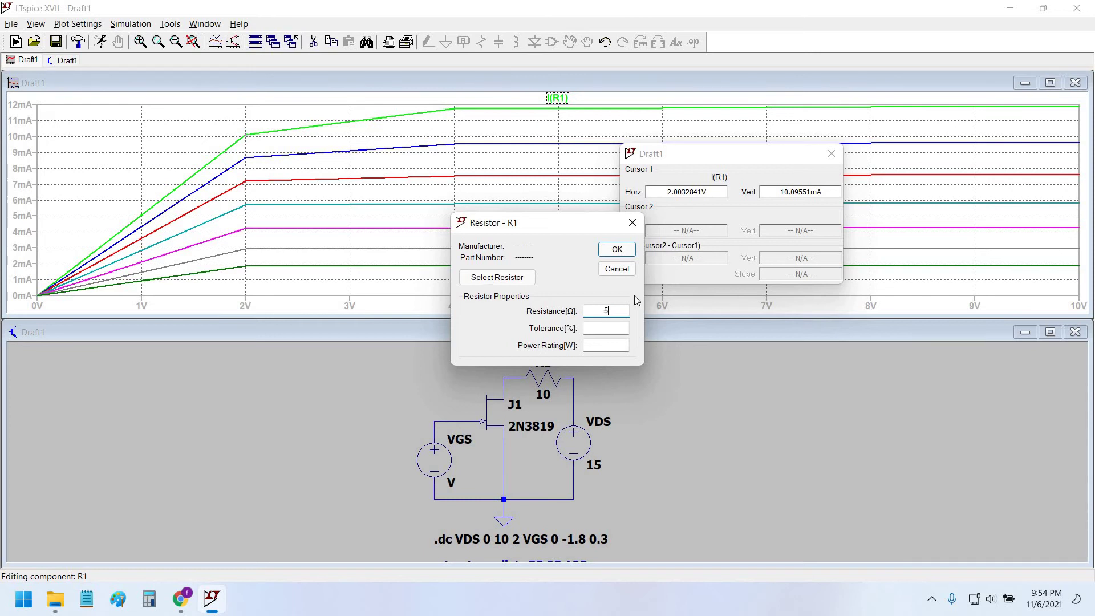
click(617, 250)
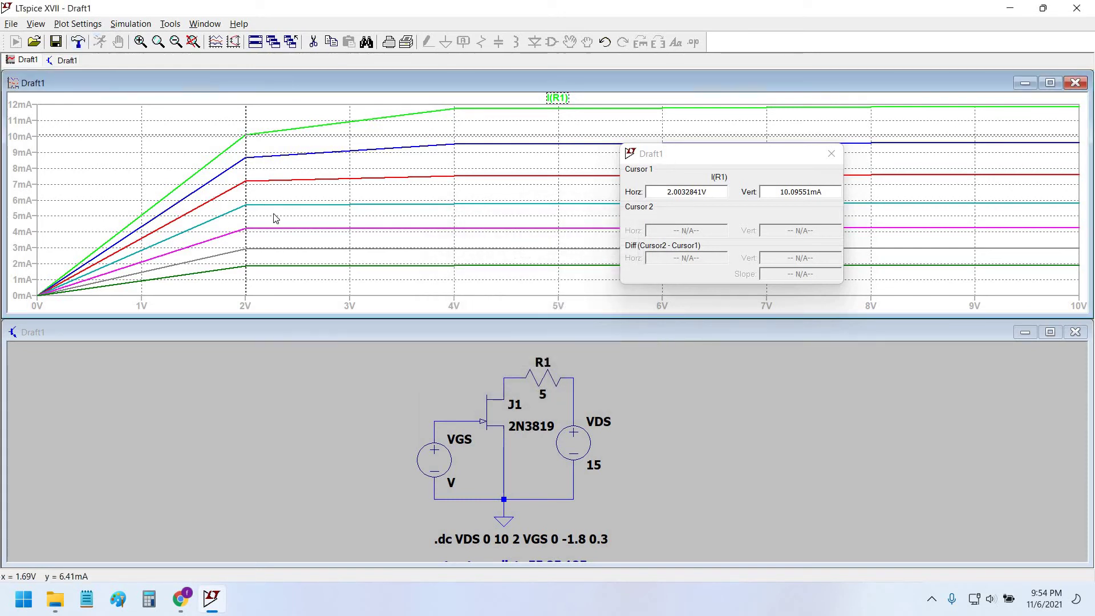
click(771, 117)
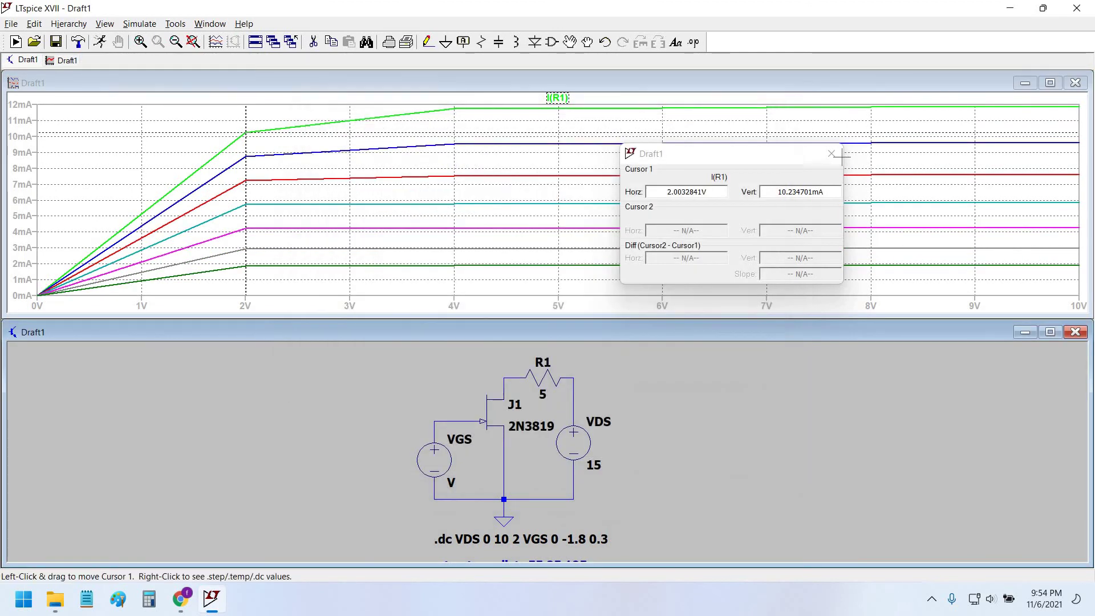
Step: Reposition the I(R1) cursor at about 2 V on the VGS = 0 curve and read the drain current
click(842, 155)
click(558, 98)
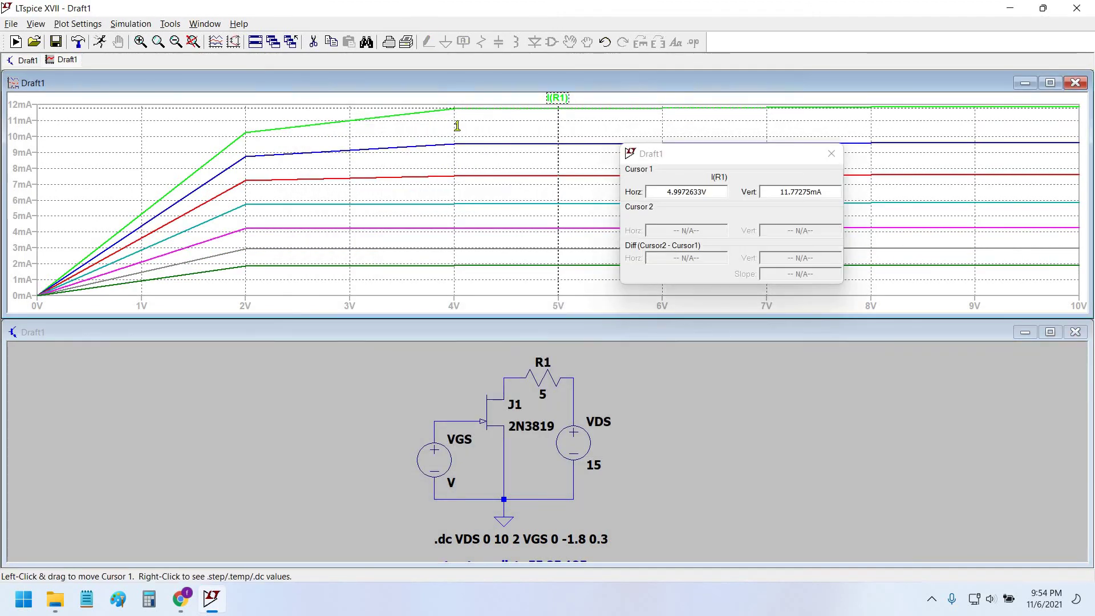
mouse_move(457, 125)
mouse_down()
mouse_move(335, 125)
mouse_move(246, 146)
mouse_up()
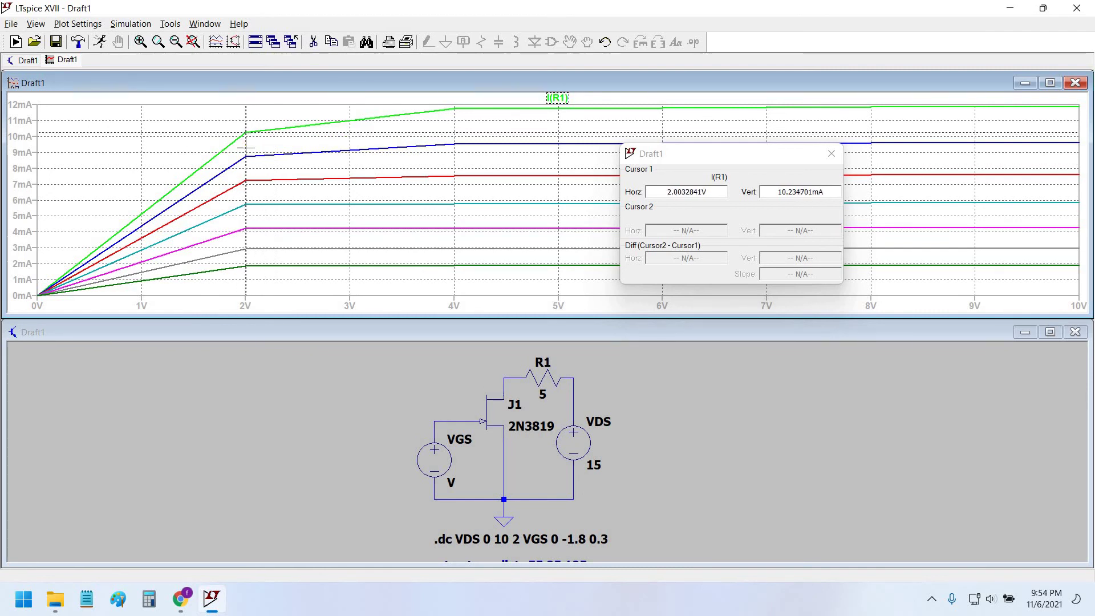
drag(700, 160, 452, 163)
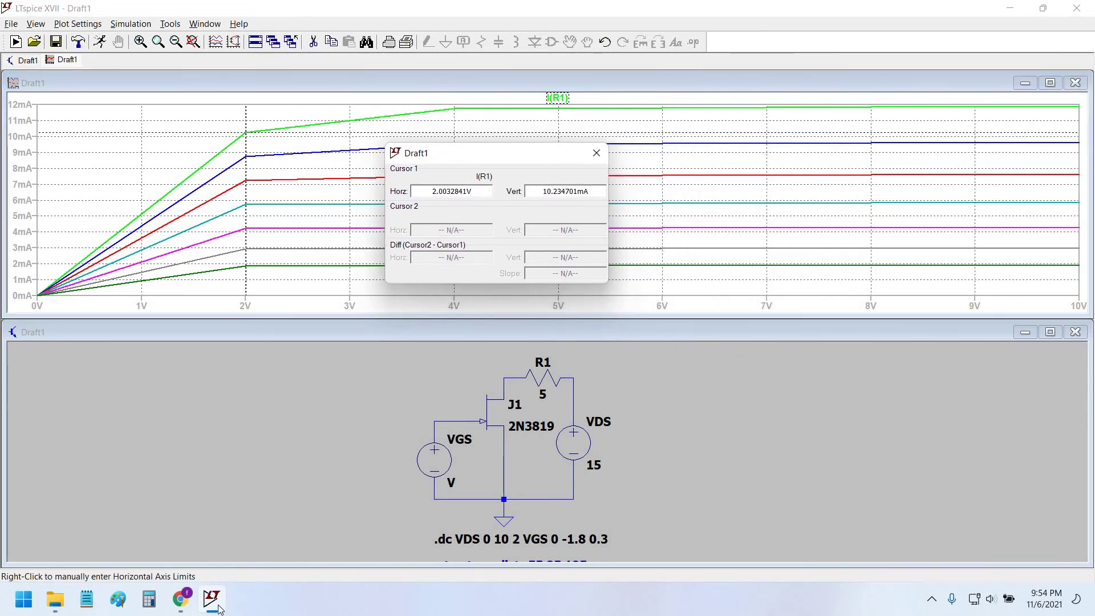
Step: Compare the cursor reading with the output characteristics graph for VGS(off) = -3 V in the datasheet
mouse_move(180, 599)
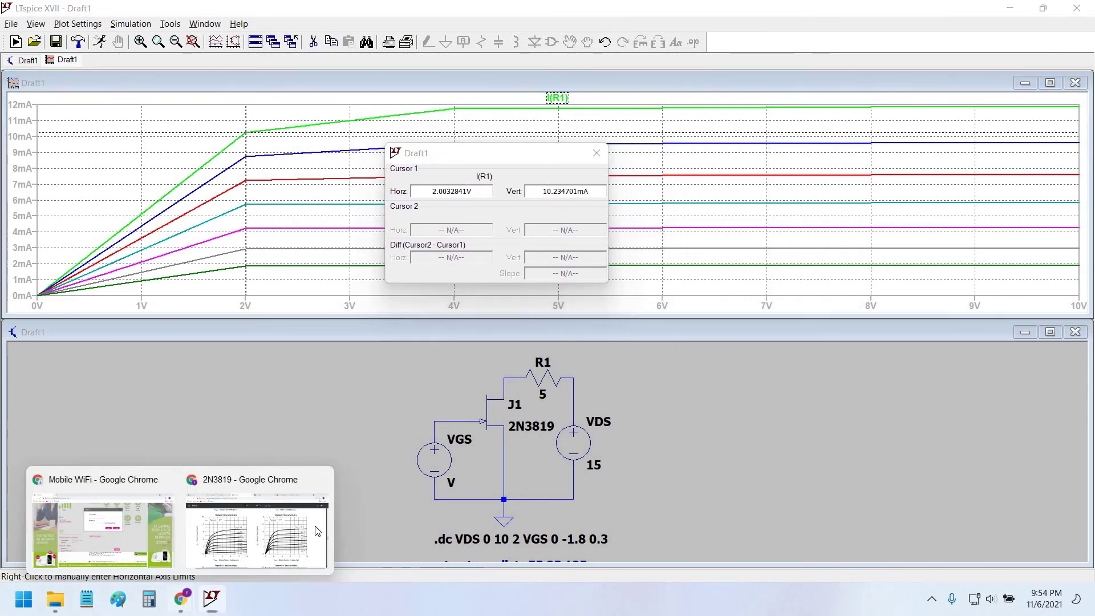
mouse_move(318, 531)
click(256, 531)
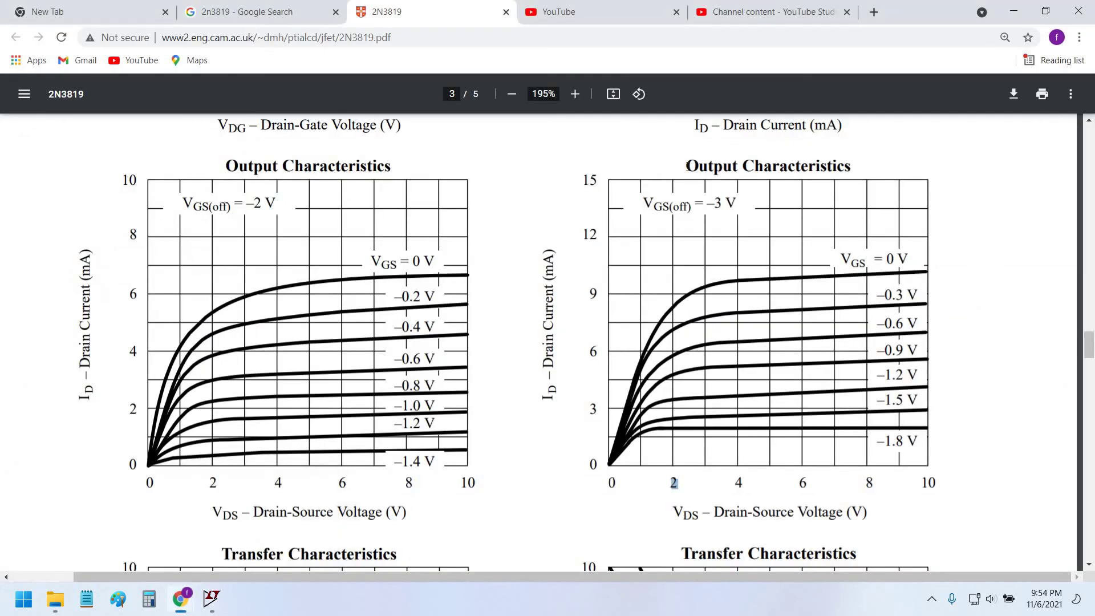
triple_click(853, 164)
key(alt+Tab)
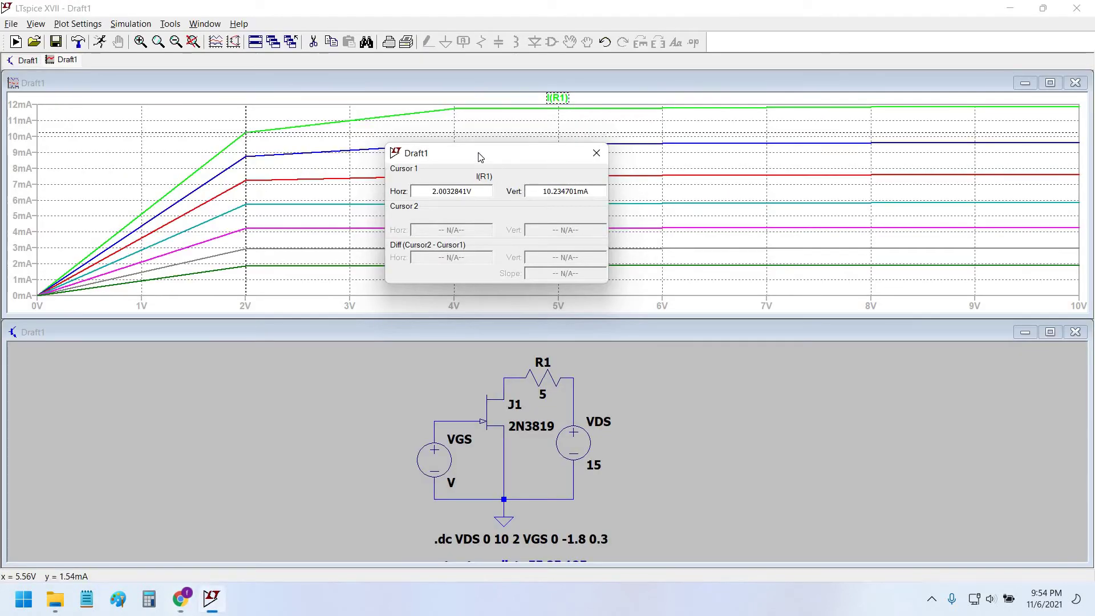
Step: Move the cursor readout clear of the curves and close it to remove the cursor from the I(R1) plot
drag(519, 158, 559, 152)
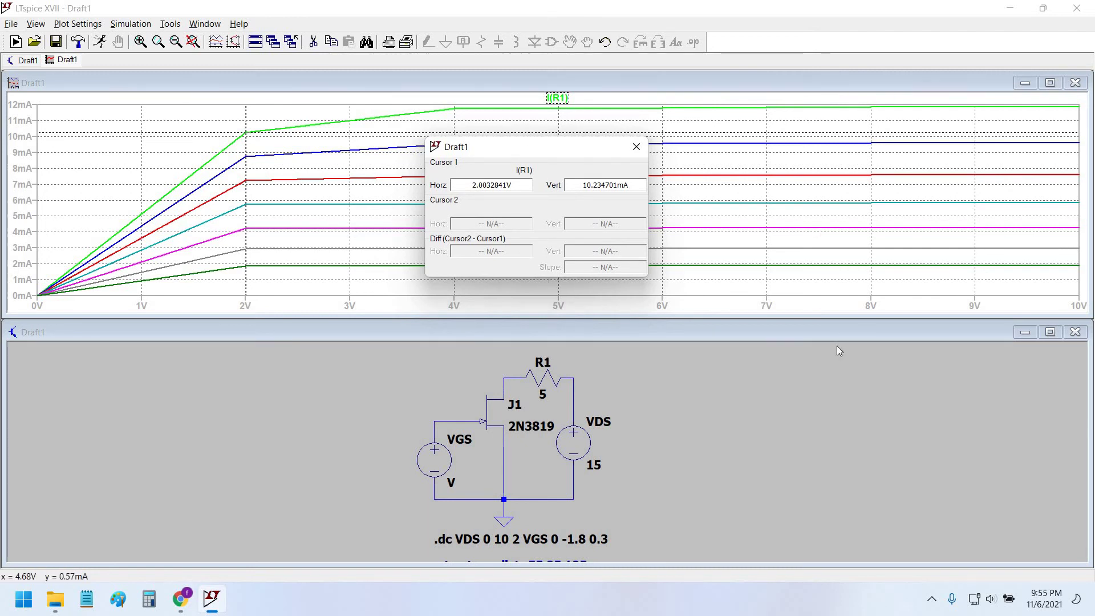
drag(483, 230, 775, 378)
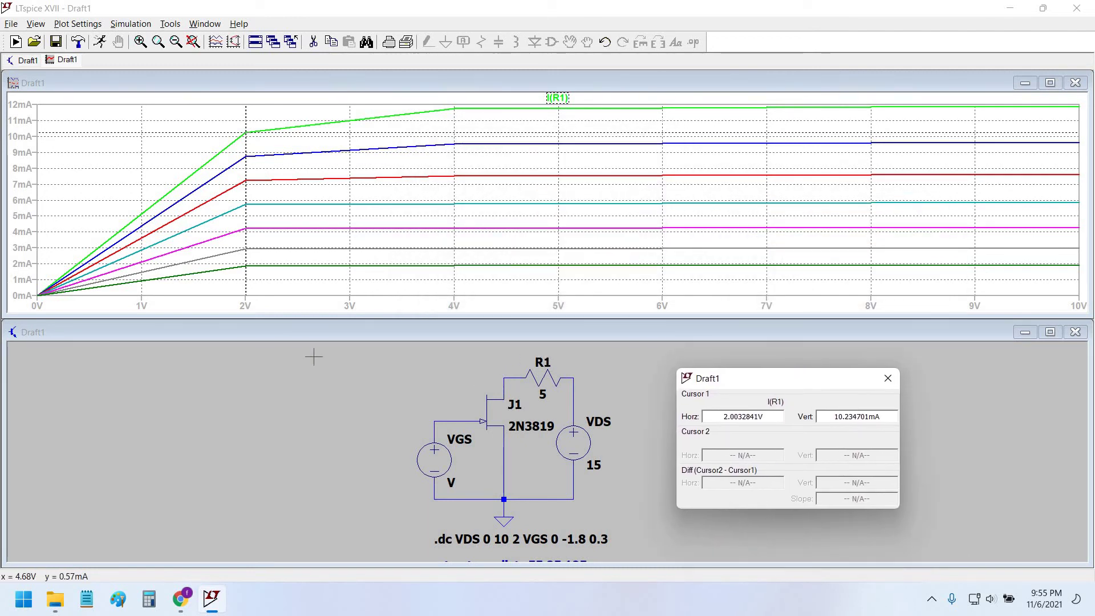
click(888, 378)
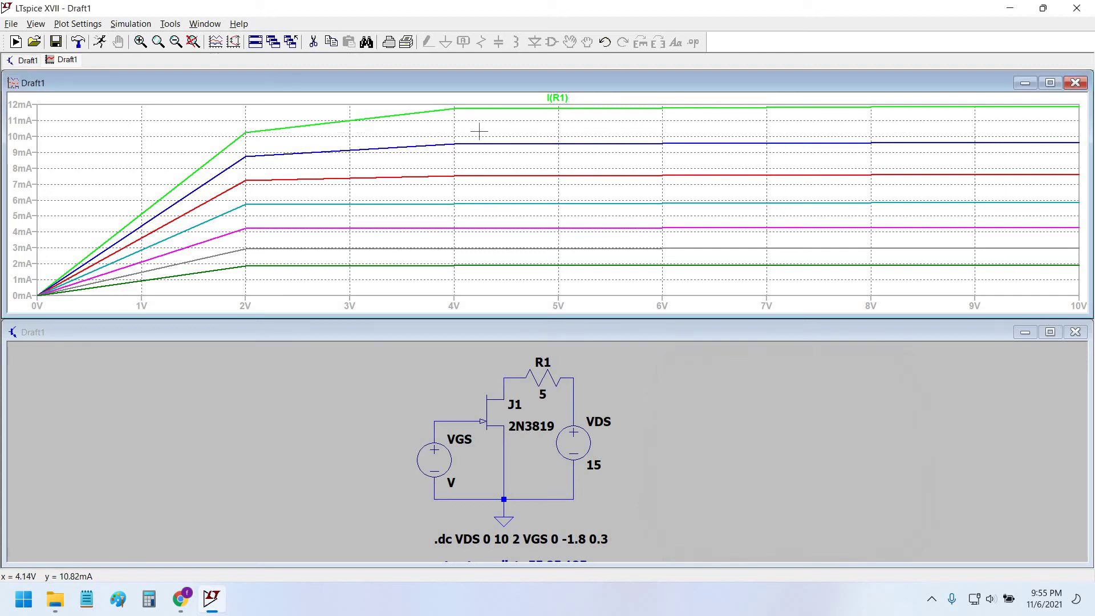
Step: Limit the displayed steps of the I(R1) plot to the VGS = -1.8 V curve only
right_click(481, 132)
mouse_move(604, 171)
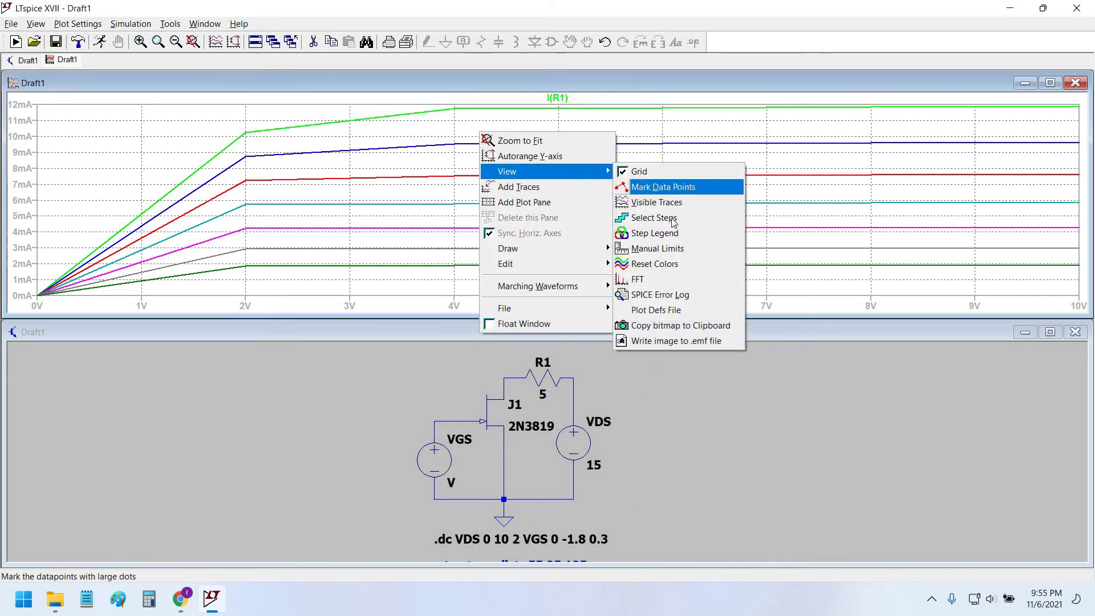
click(655, 218)
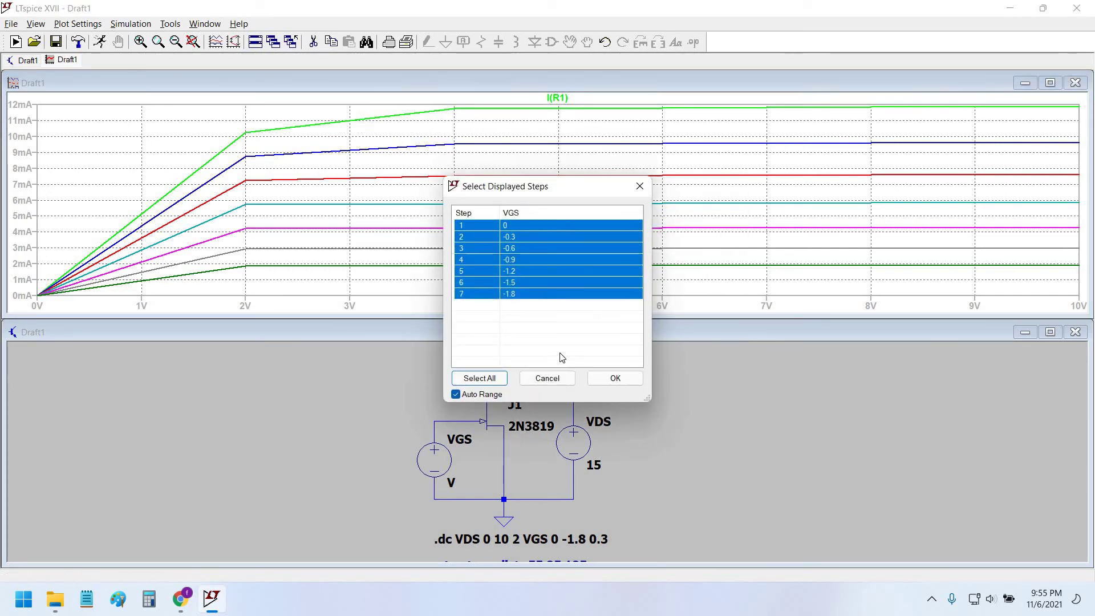
click(547, 293)
click(616, 379)
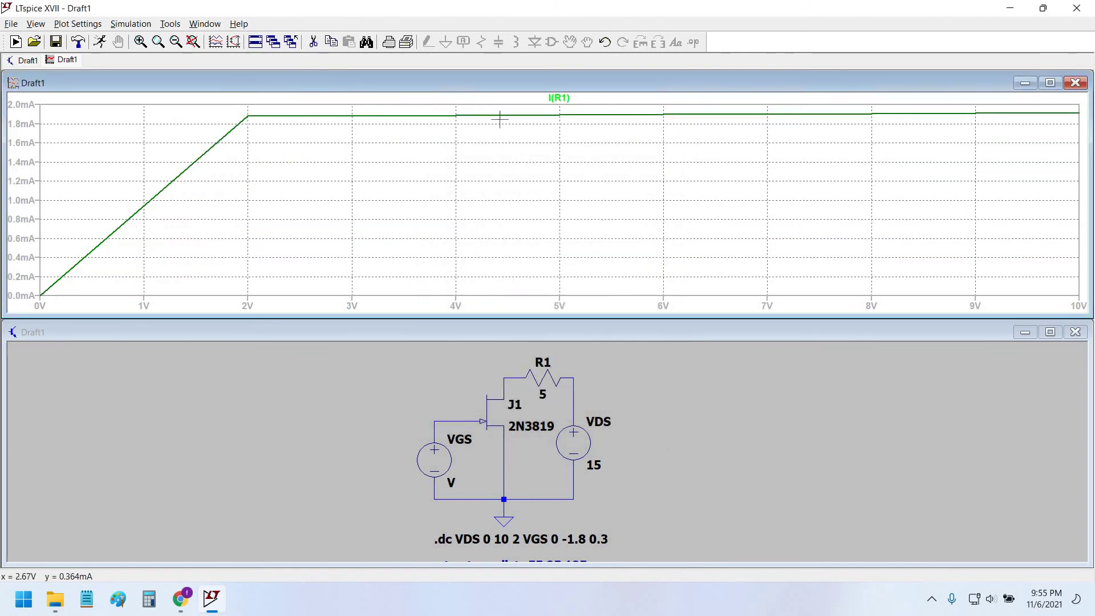
Step: Attach a cursor to the I(R1) trace, position it at about 2 V and read the drain current
click(569, 98)
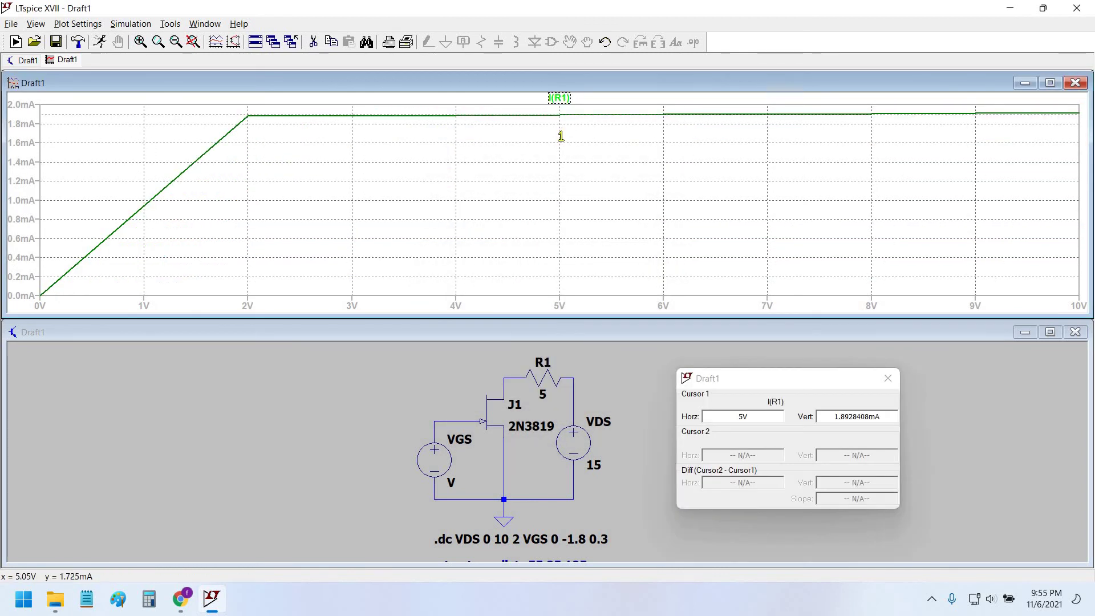
drag(561, 137, 248, 138)
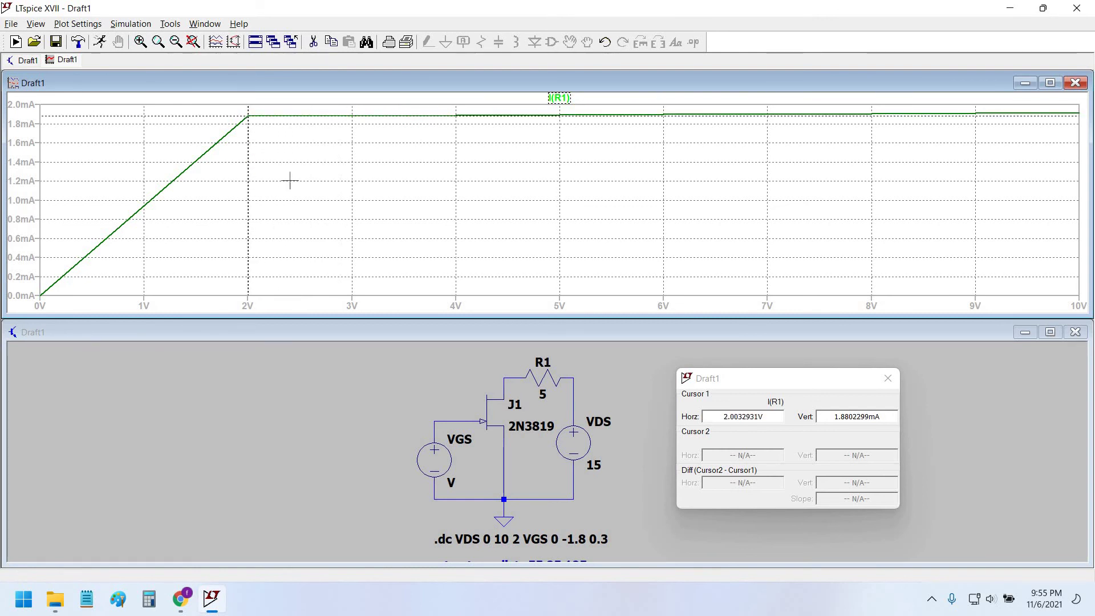
drag(852, 387, 613, 173)
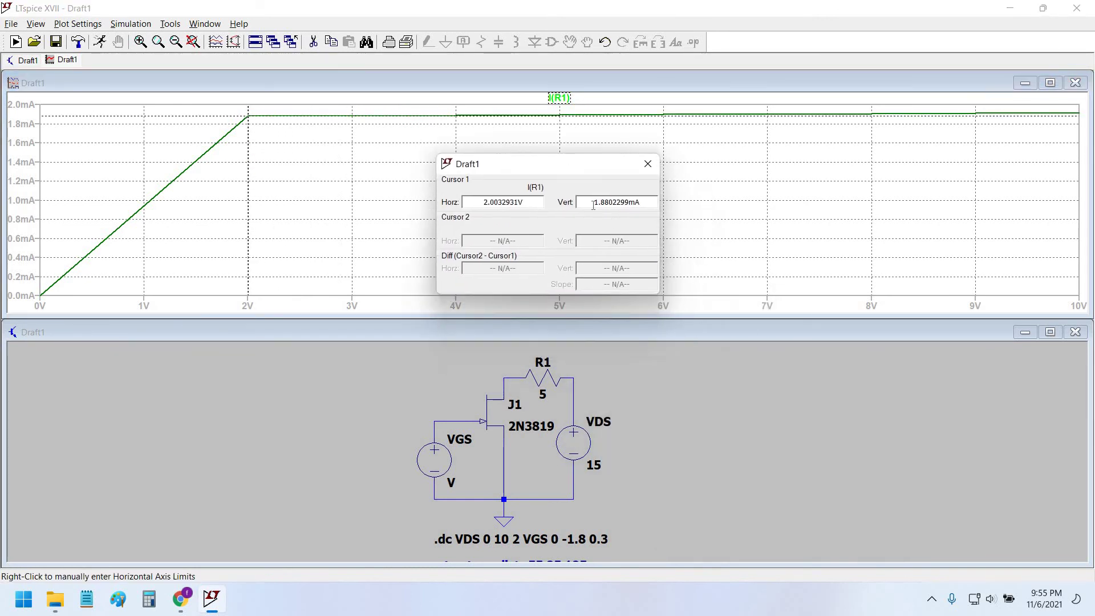
Step: Compare the cursor's drain current with the datasheet's -1.8 V curve at VDS = 2 V in the VGS(off) = -3 V output characteristics
key(alt+Tab)
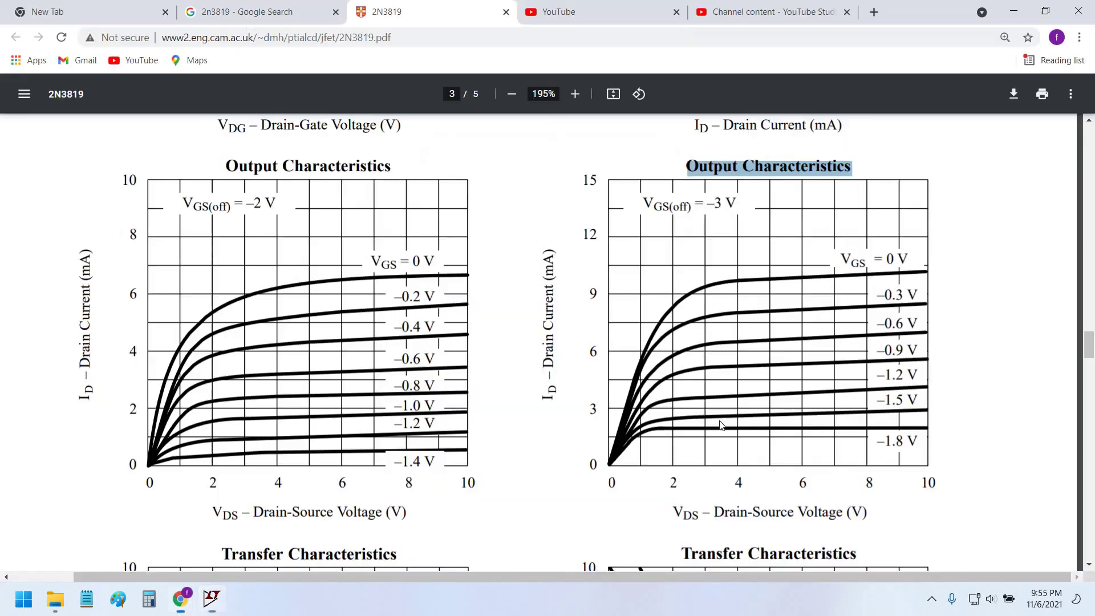
double_click(676, 482)
drag(919, 445, 829, 437)
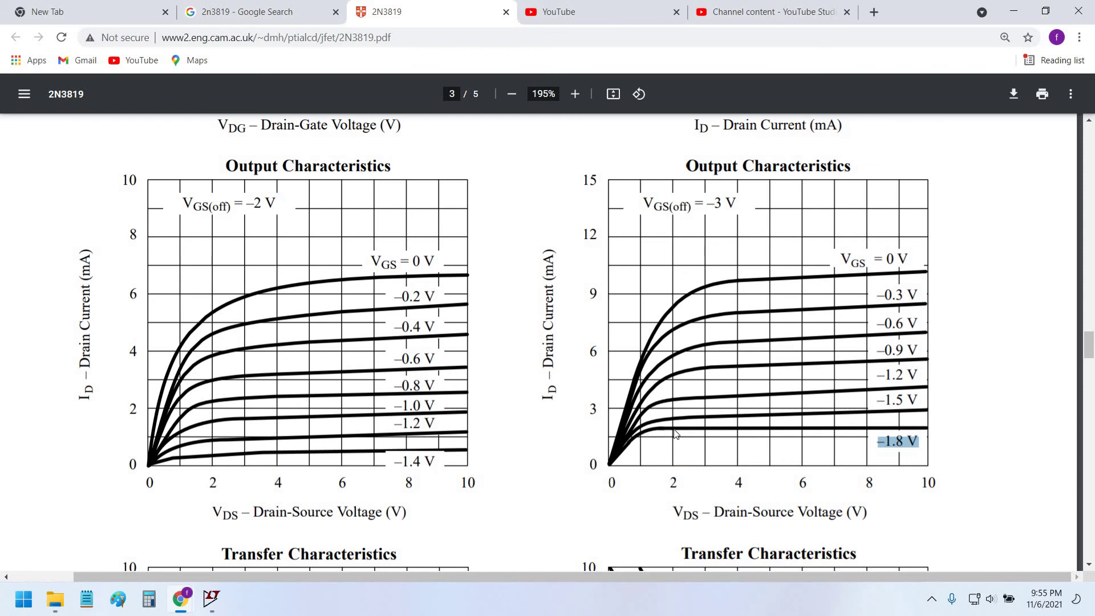
key(alt+Tab)
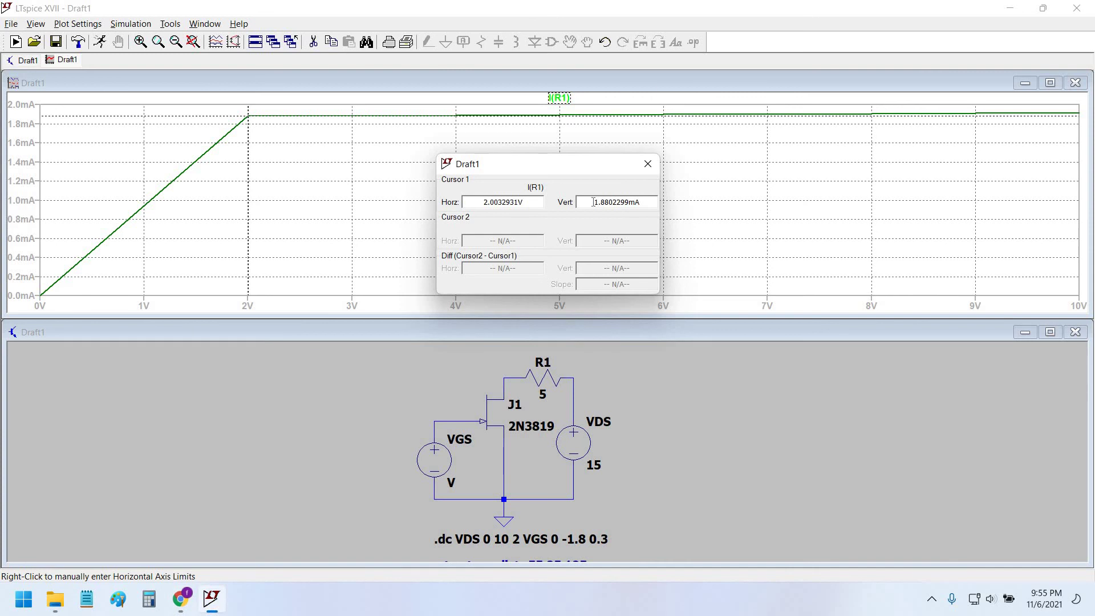
drag(594, 203, 646, 200)
drag(587, 164, 598, 156)
key(alt+Tab)
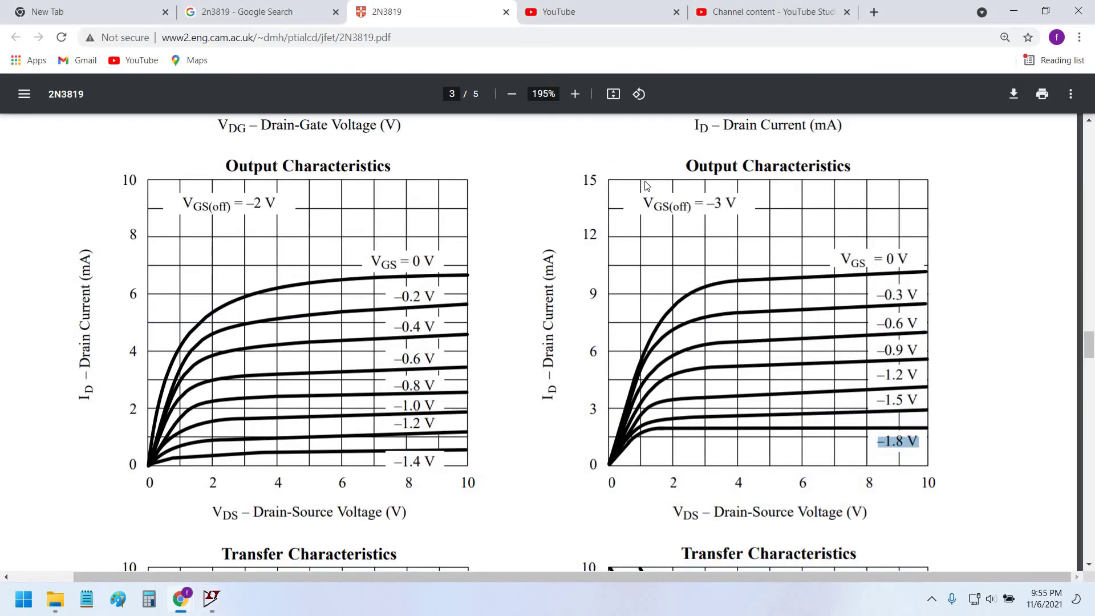
Step: Return to LTspice, remove the cursor from the I(R1) plot and display the curves for all VGS steps again
key(alt+Tab)
click(660, 151)
right_click(630, 184)
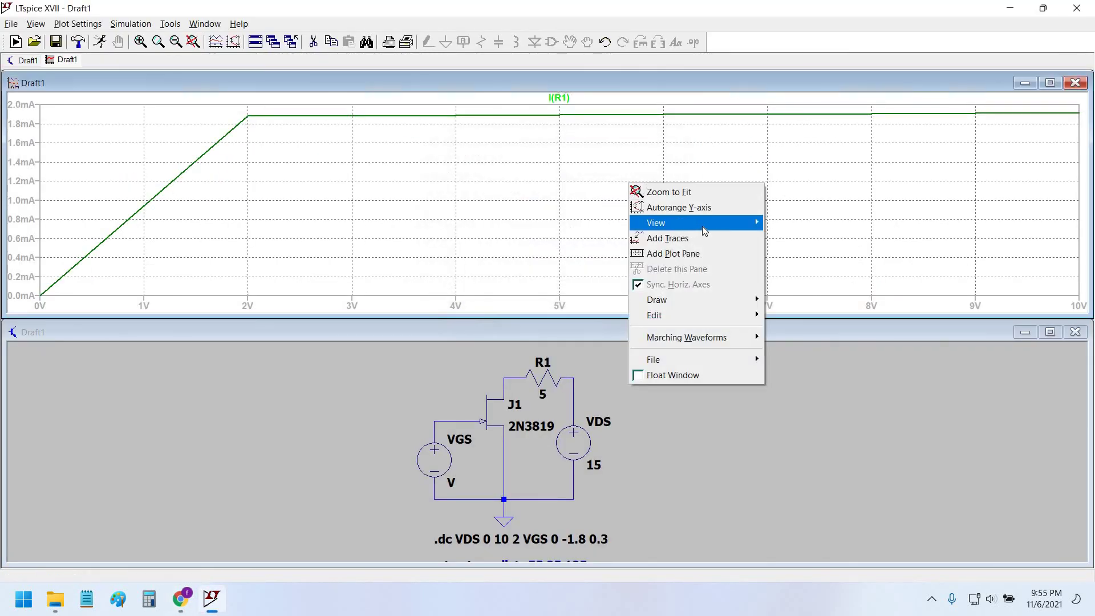
mouse_move(706, 230)
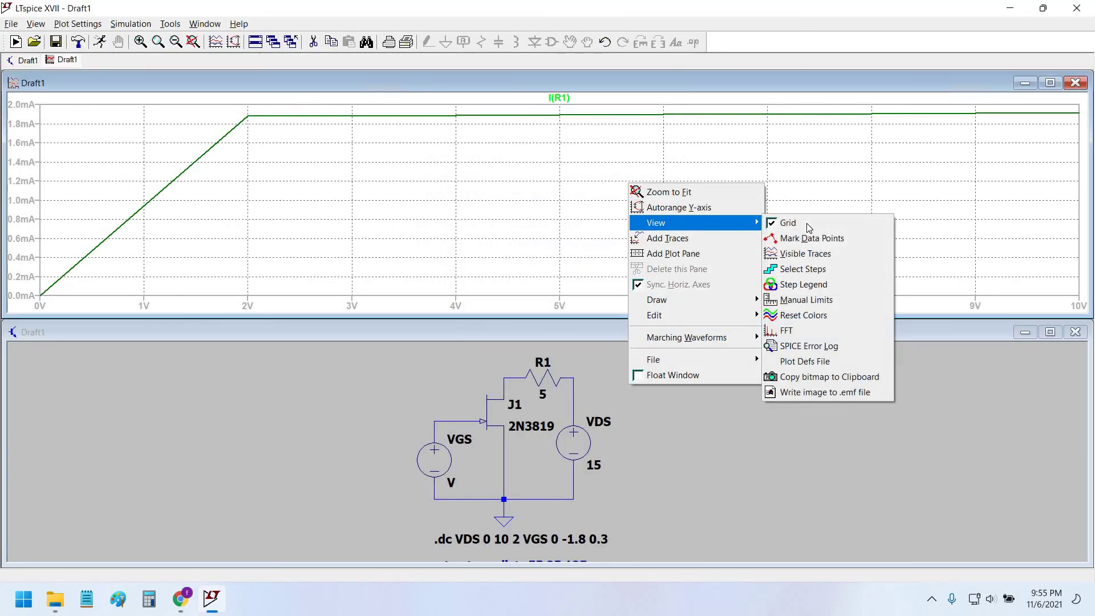
click(804, 270)
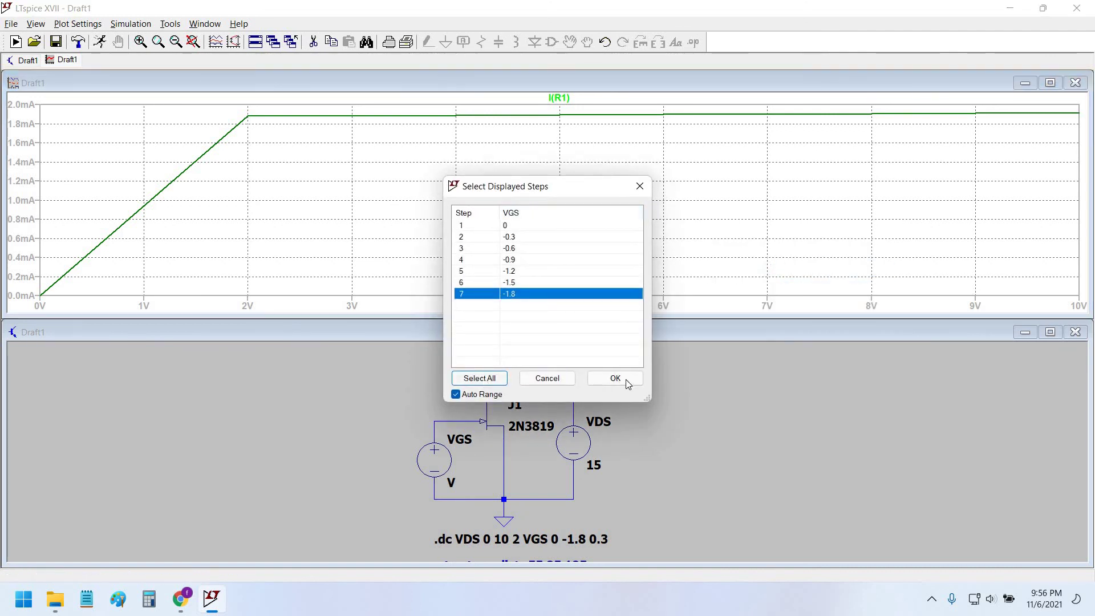
click(479, 378)
click(615, 378)
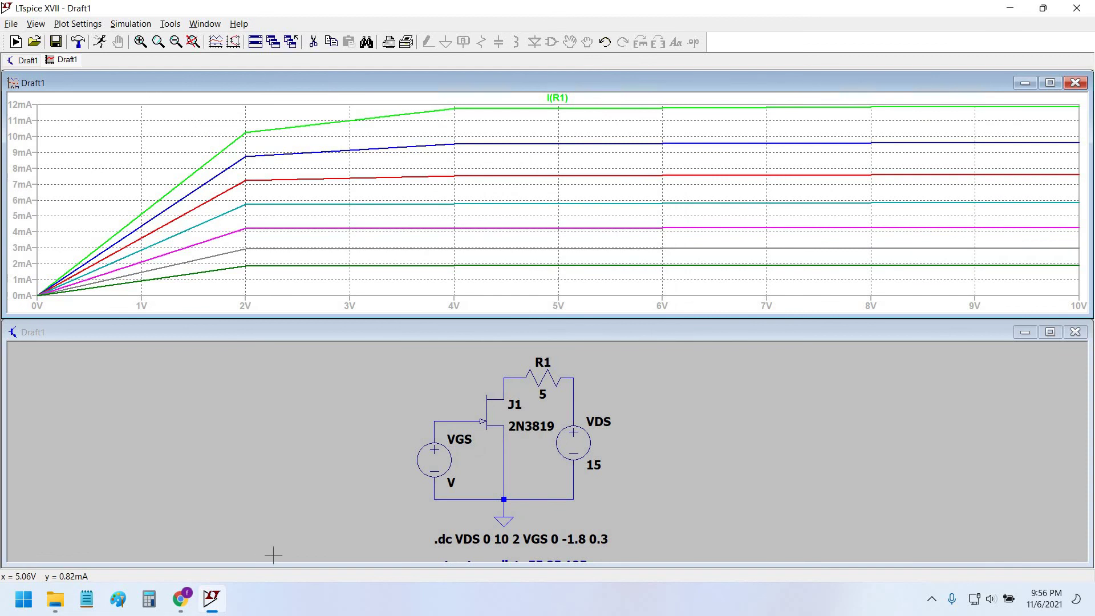
Step: Reframe the schematic so the whole circuit and its .step temp list -55 25 125 directive are in view
click(360, 492)
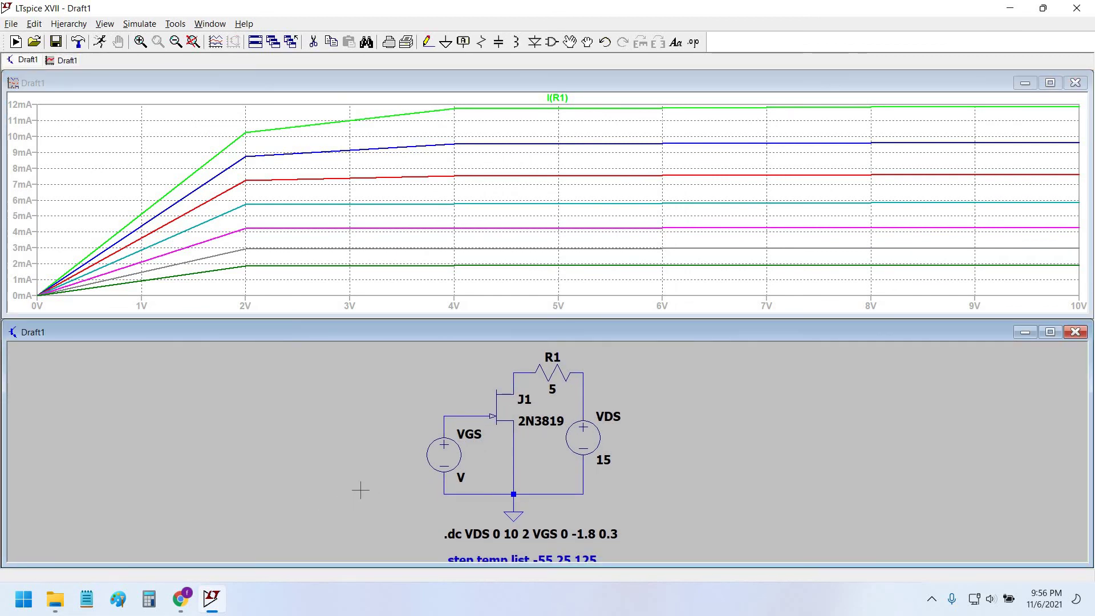
scroll(358, 494, down, 1)
drag(347, 502, 369, 492)
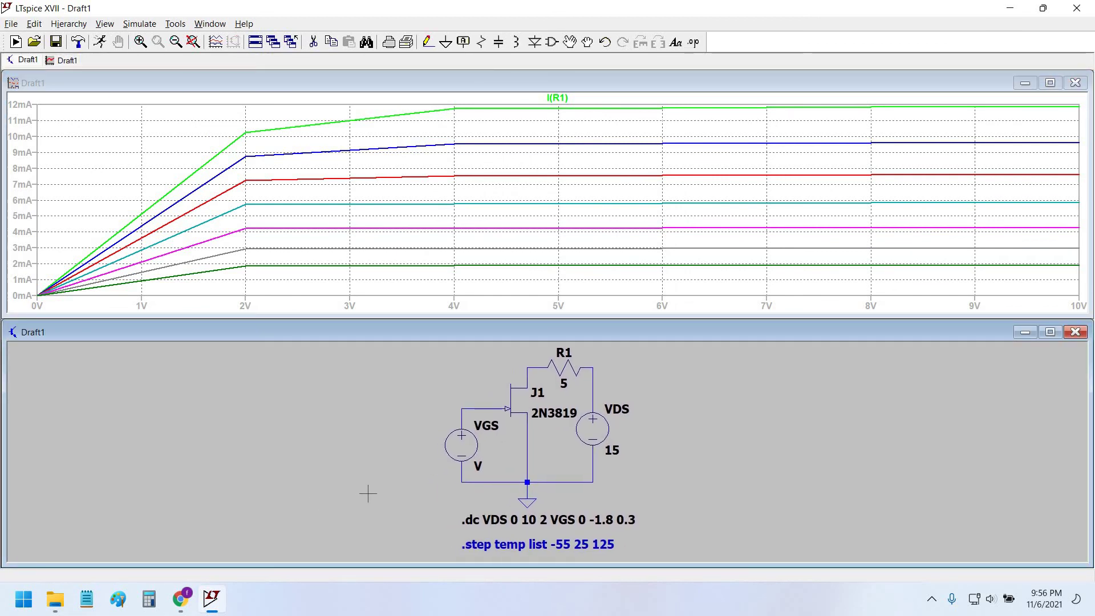